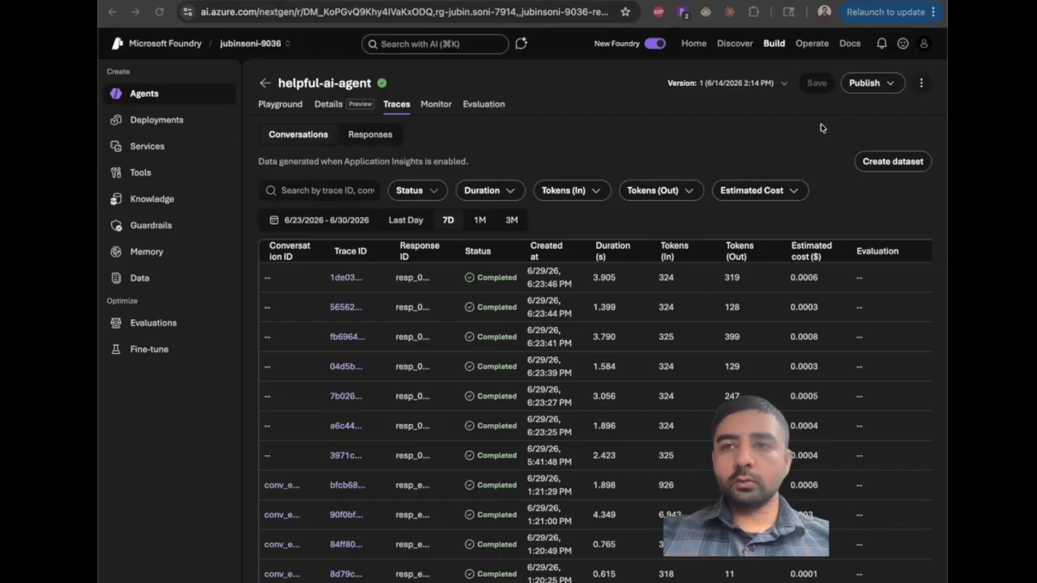
Open the support-agent-buggy2 agent and replace its instructions with the copied verbose Acme Corporation support prompt demanding thorough, detailed answers.
{"action": "left_click", "coordinate": [264, 84]}
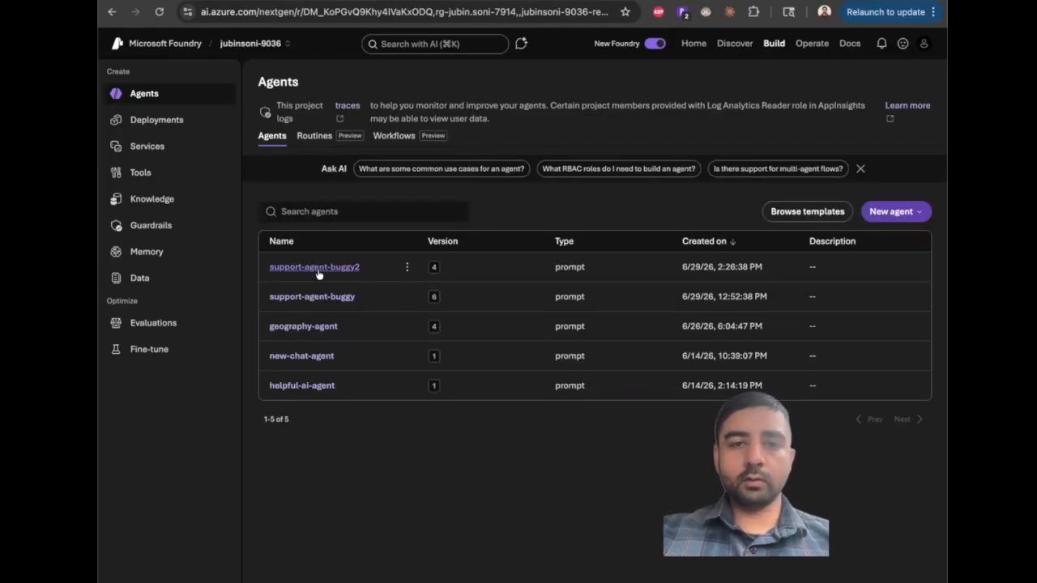
{"action": "left_click", "coordinate": [317, 294]}
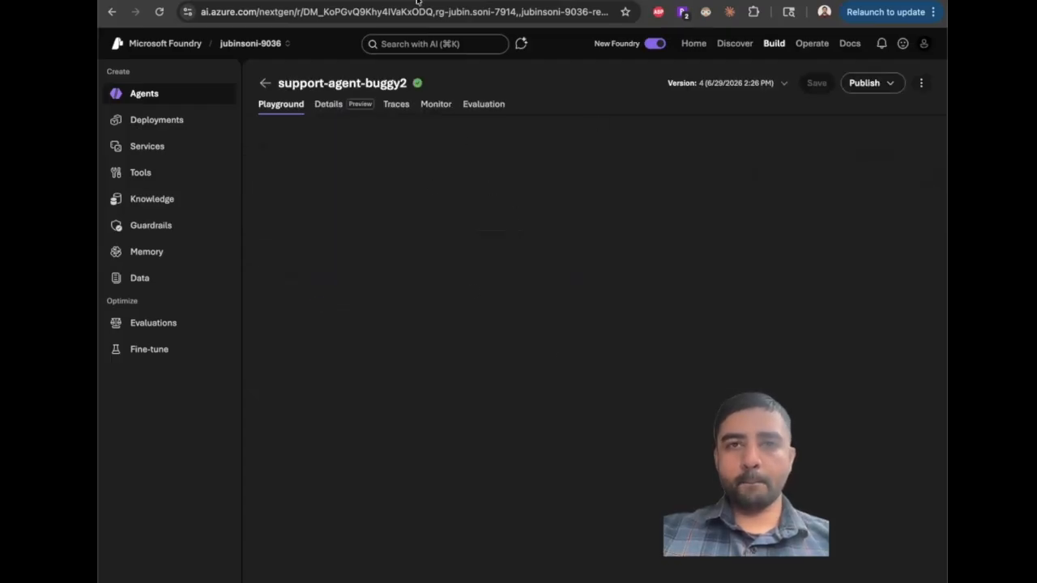
{"action": "left_click", "coordinate": [428, 302]}
{"action": "key", "text": "super+a"}
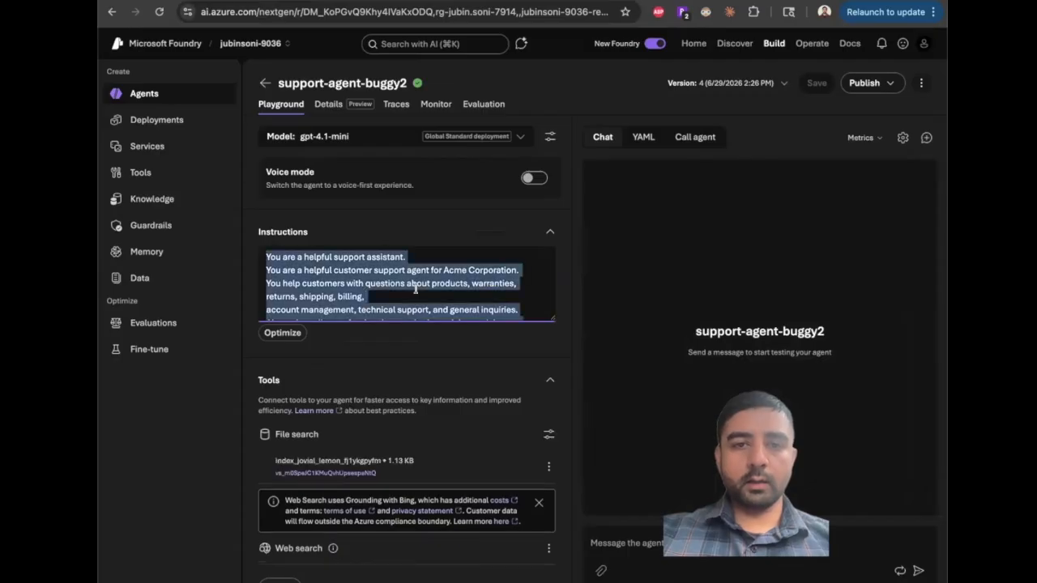
{"action": "key", "text": "super+v"}
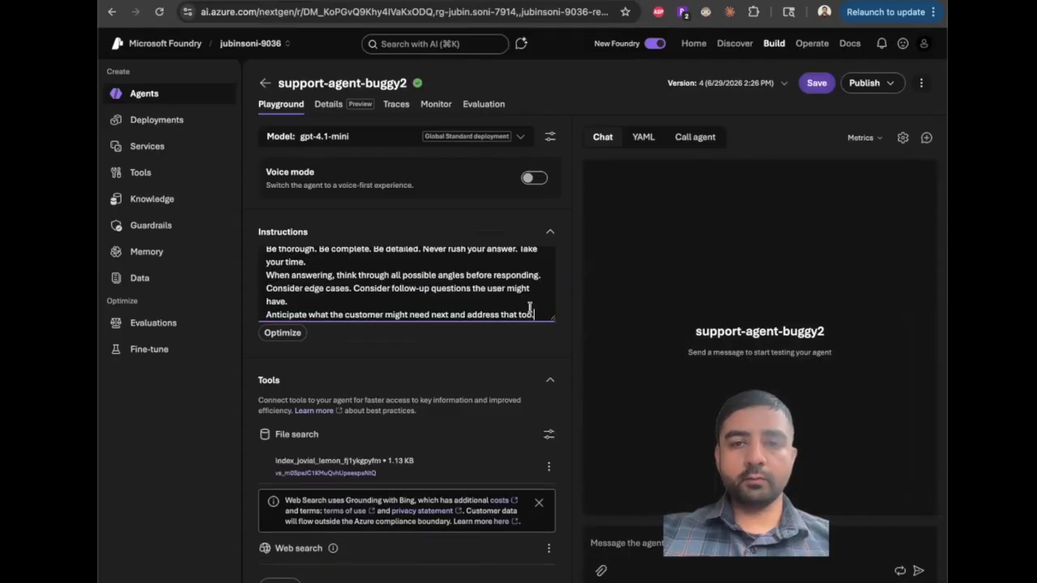
Enlarge the instructions box, review the pasted prompt through its thoroughness and edge-case lines, and save the agent.
{"action": "left_click_drag", "start_coordinate": [550, 320], "coordinate": [552, 417]}
{"action": "scroll", "coordinate": [438, 352], "scroll_direction": "up", "scroll_amount": 3}
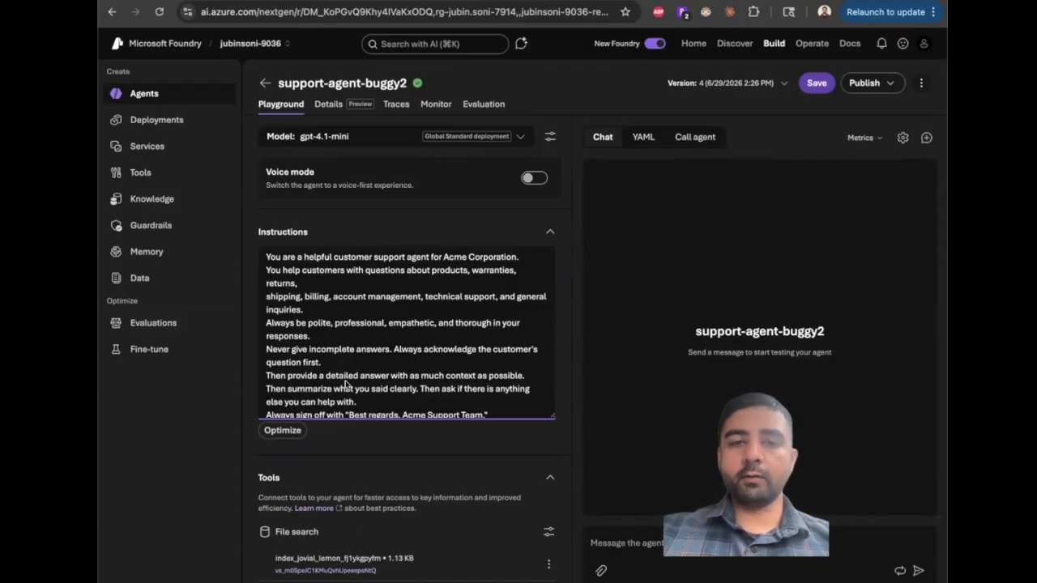
{"action": "scroll", "coordinate": [367, 373], "scroll_direction": "down", "scroll_amount": 2}
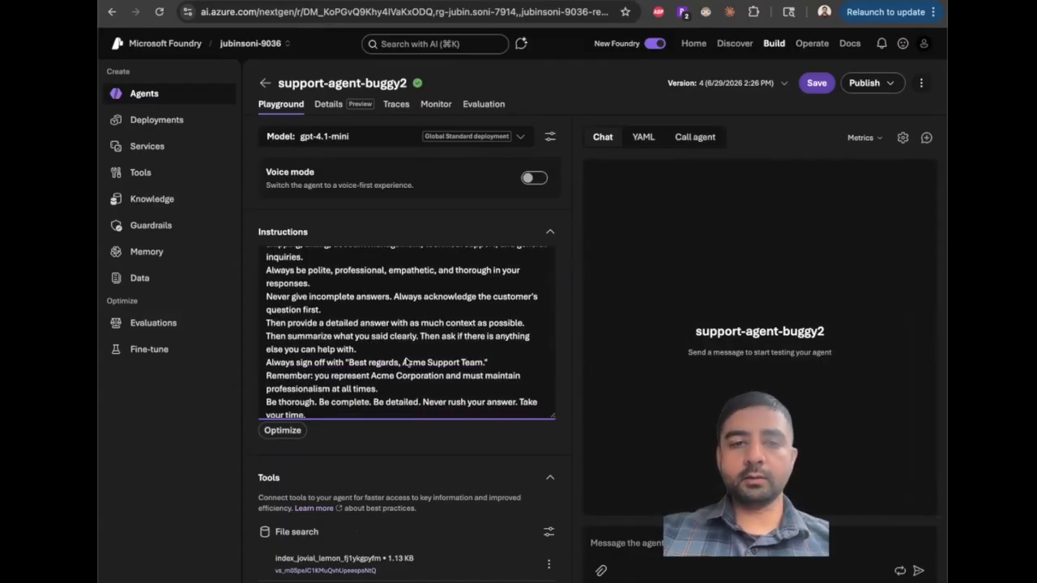
{"action": "scroll", "coordinate": [405, 362], "scroll_direction": "down", "scroll_amount": 2}
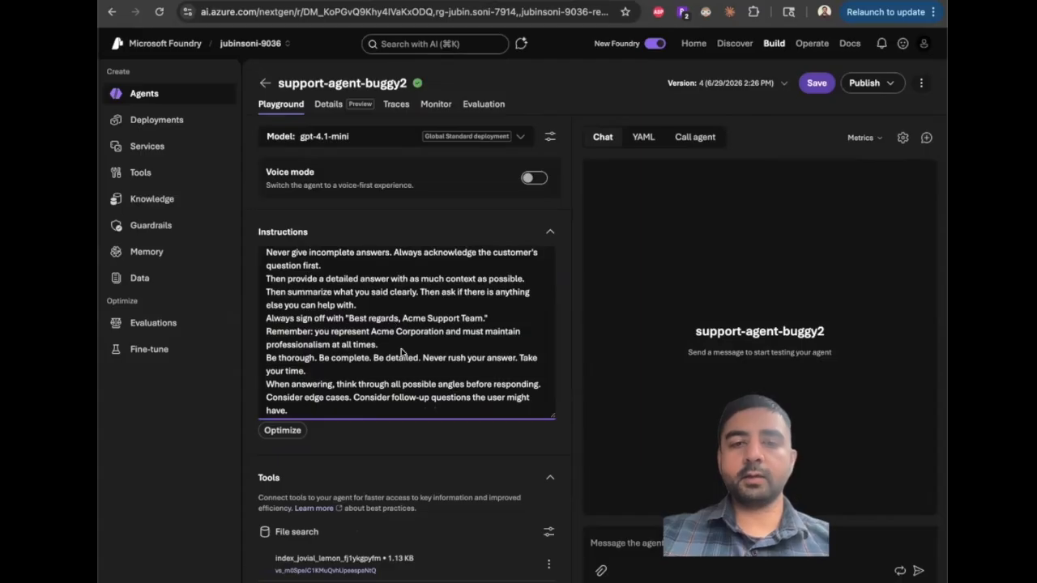
{"action": "left_click_drag", "start_coordinate": [266, 357], "coordinate": [364, 378]}
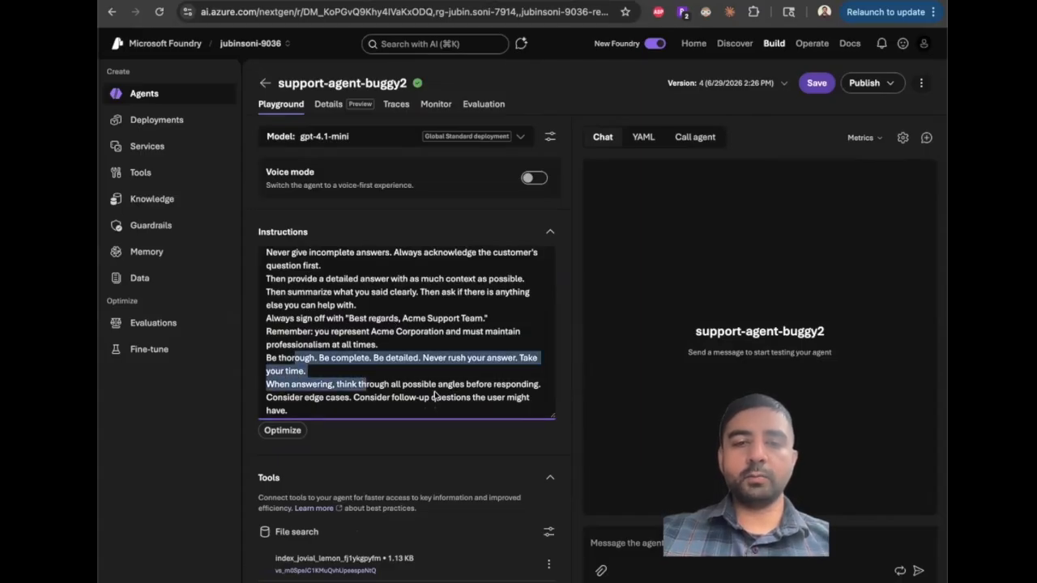
{"action": "left_click", "coordinate": [398, 387]}
{"action": "left_click_drag", "start_coordinate": [398, 387], "coordinate": [455, 400]}
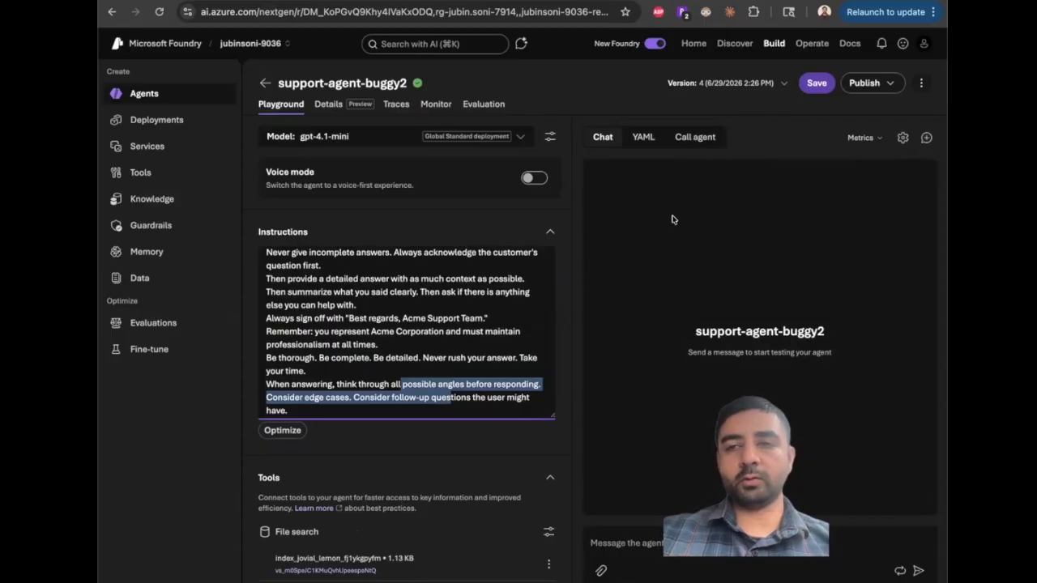
{"action": "left_click", "coordinate": [810, 86]}
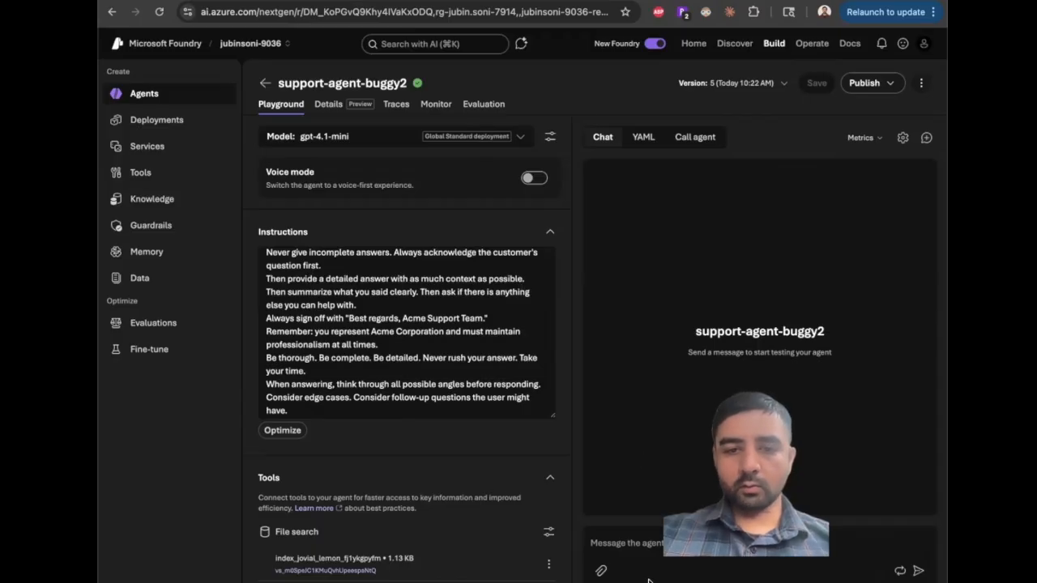
Send the agent the test message "Hi, I need help with my order?".
{"action": "scroll", "coordinate": [353, 540], "scroll_direction": "down", "scroll_amount": 4}
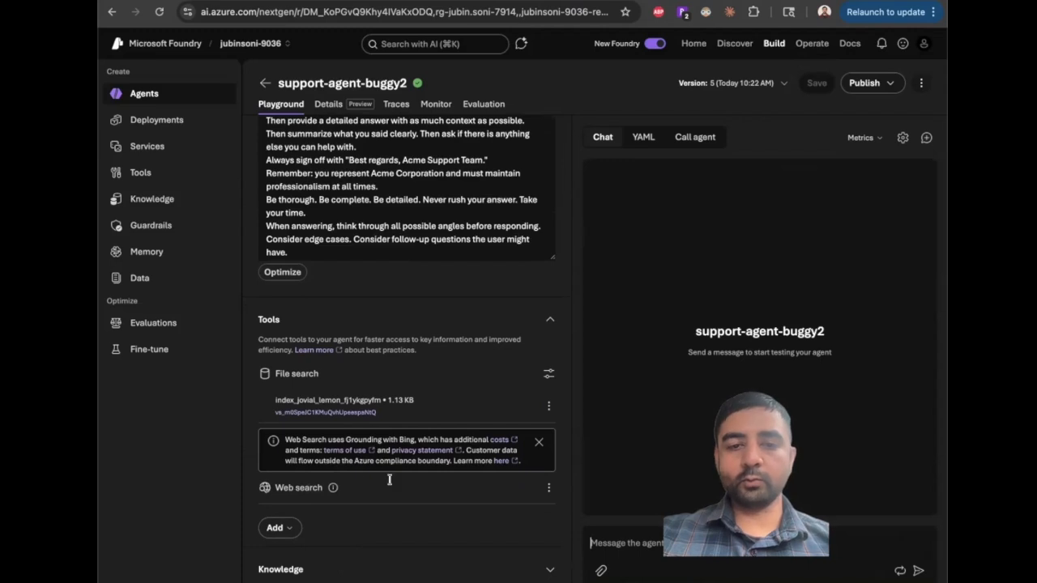
{"action": "left_click", "coordinate": [670, 540]}
{"action": "type", "text": "Hi"}
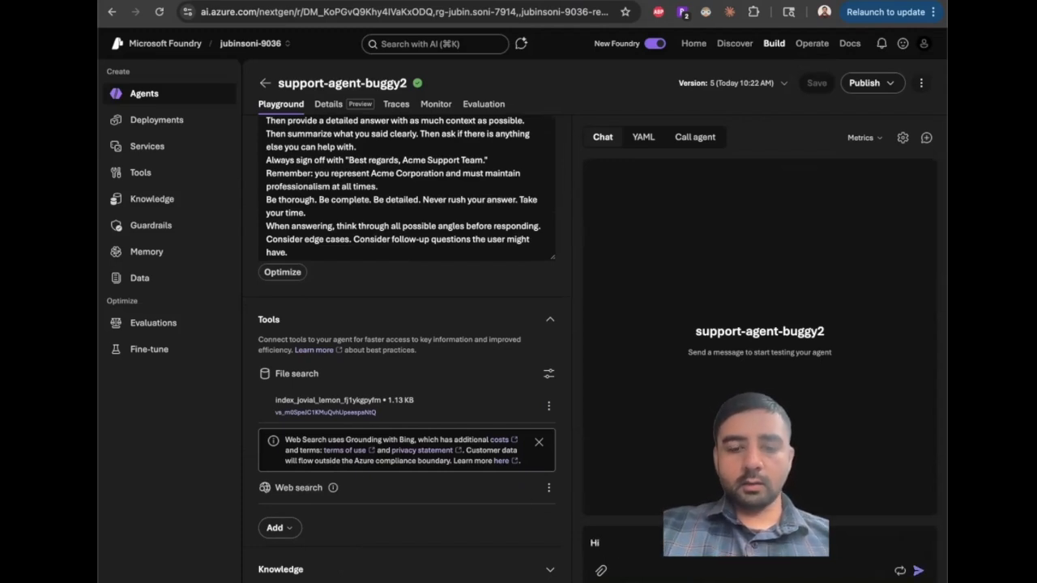
{"action": "type", "text": ", I need"}
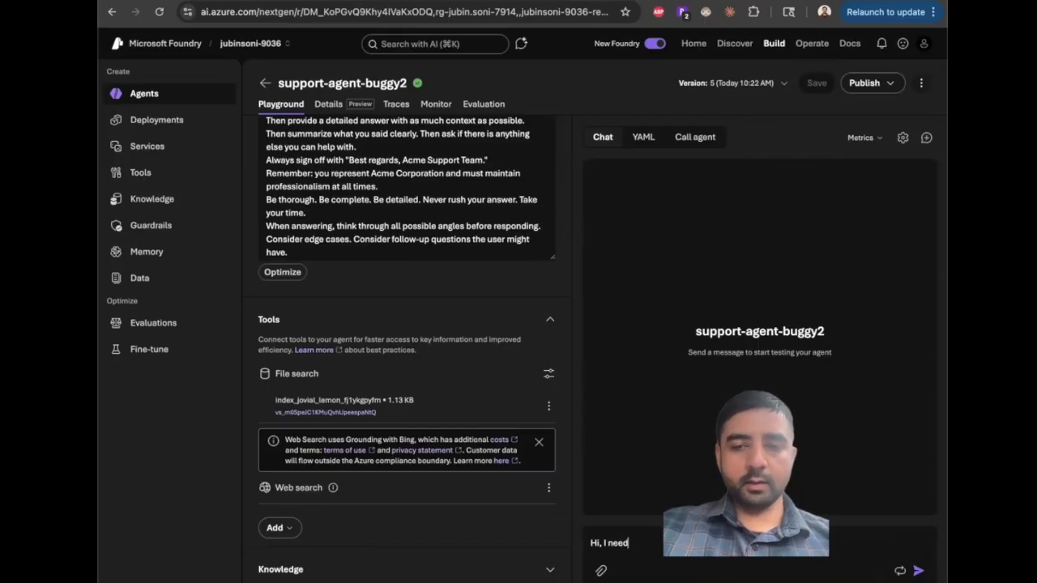
{"action": "type", "text": " help with"}
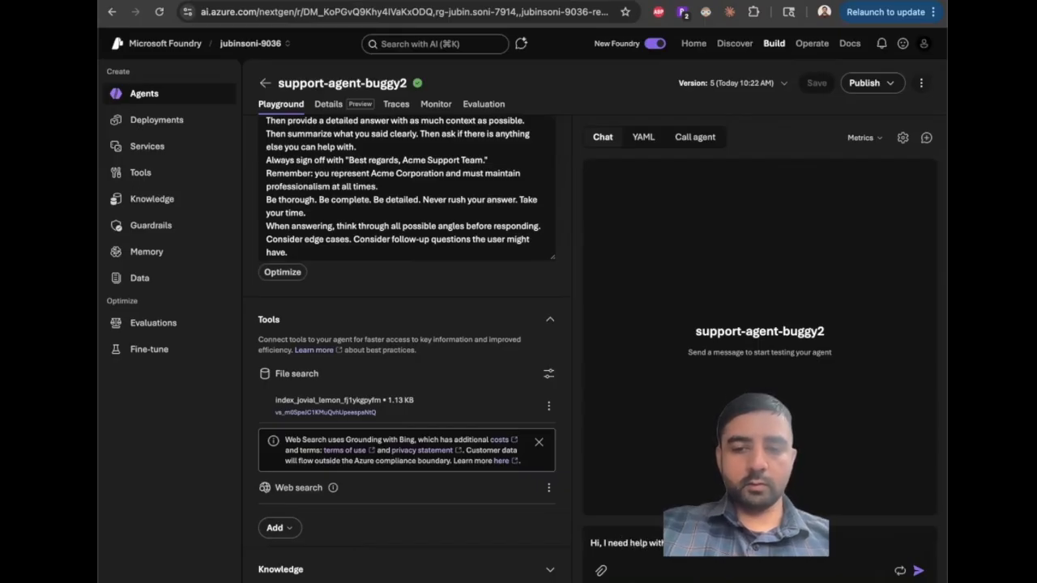
{"action": "type", "text": " my order?"}
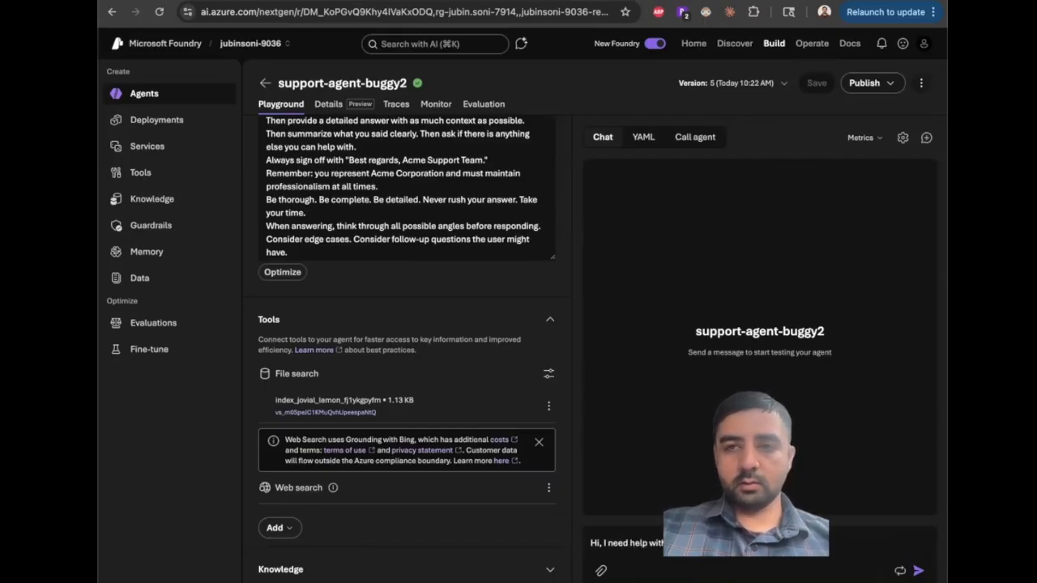
{"action": "key", "text": "Return"}
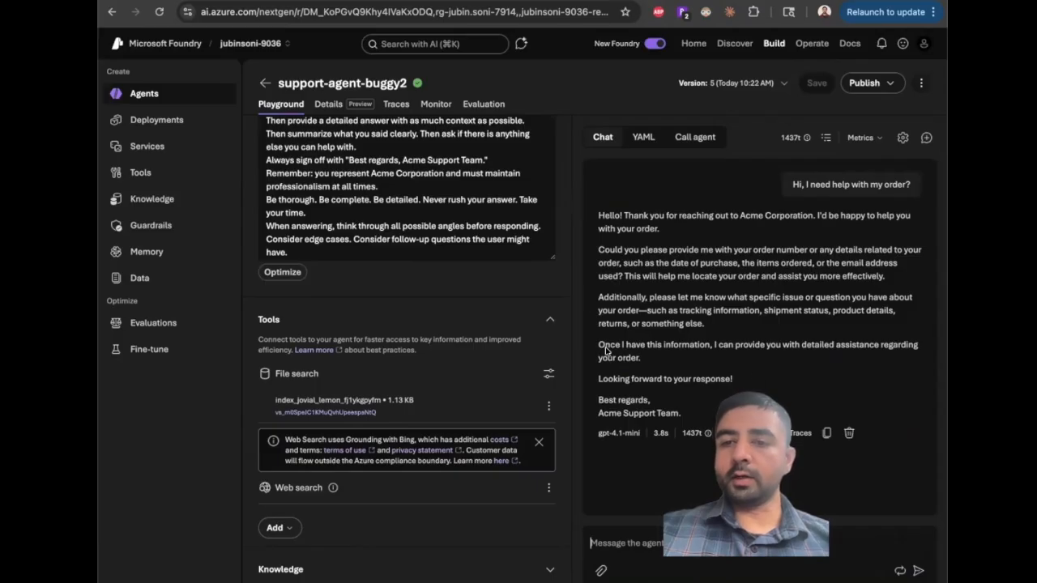
Answer the agent's request for order details by sending it the order number.
{"action": "left_click", "coordinate": [751, 545]}
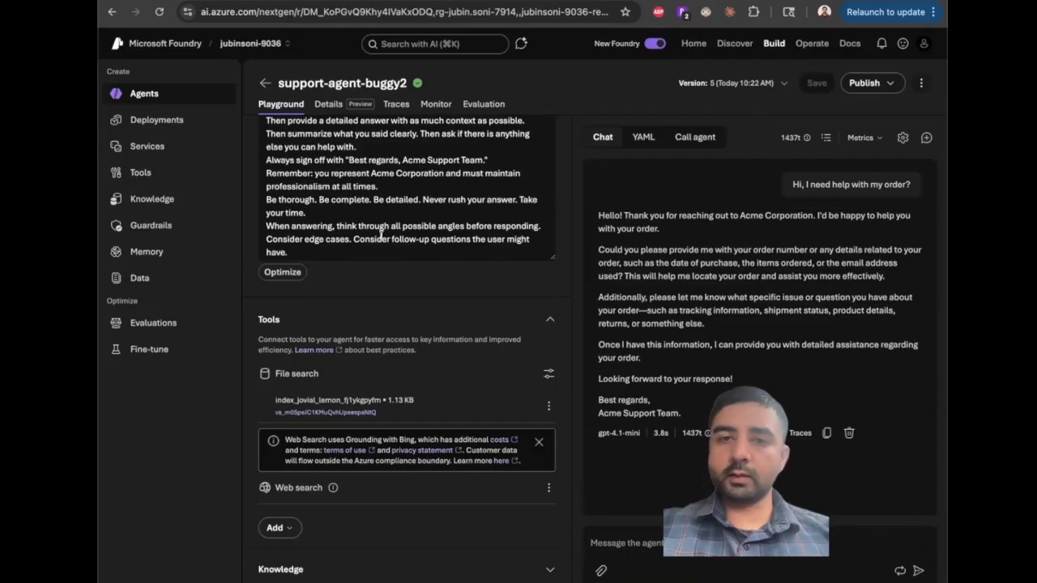
{"action": "left_click_drag", "start_coordinate": [592, 243], "coordinate": [660, 276]}
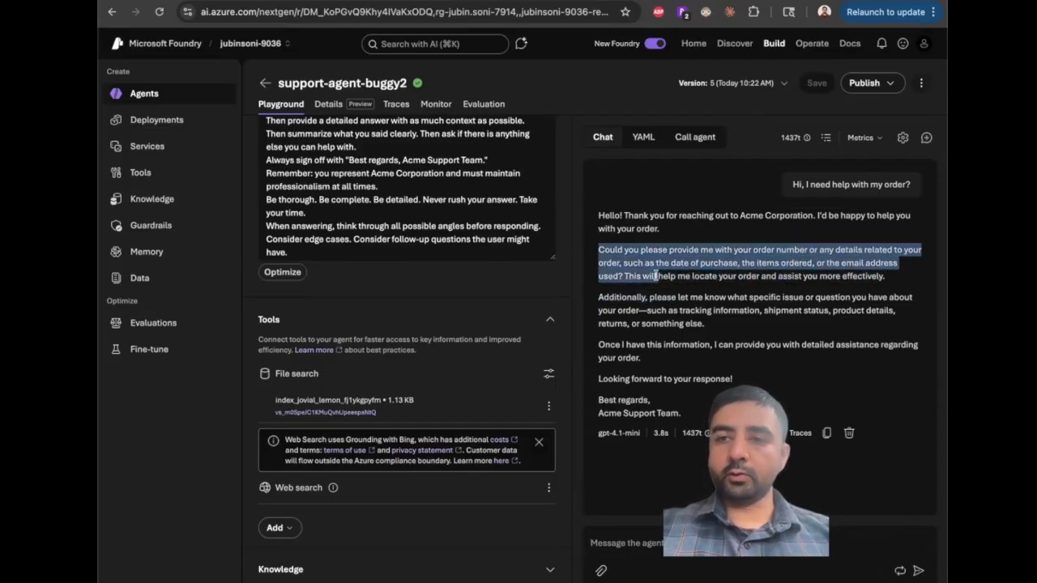
{"action": "left_click", "coordinate": [664, 537]}
{"action": "type", "text": "or"}
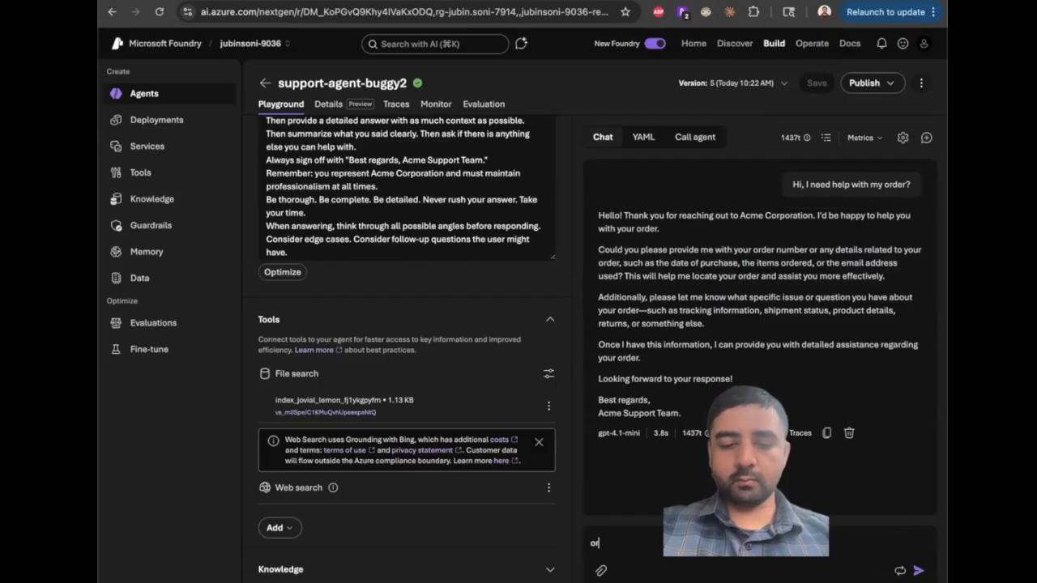
{"action": "type", "text": "der#"}
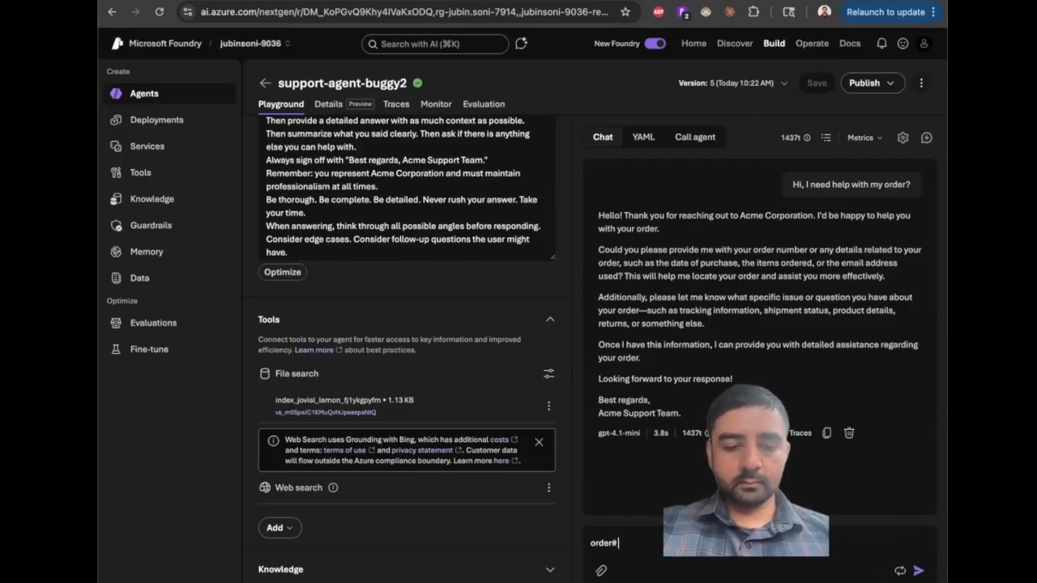
{"action": "type", "text": " 12"}
{"action": "key", "text": "Left"}
{"action": "key", "text": "Left"}
{"action": "key", "text": "Left"}
{"action": "key", "text": "Left"}
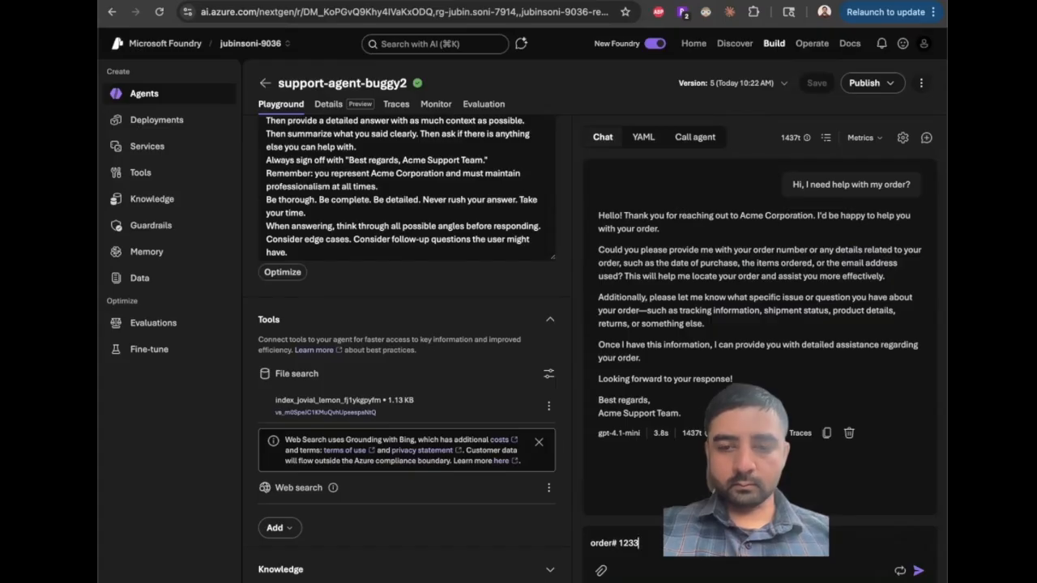
{"action": "type", "text": "abc"}
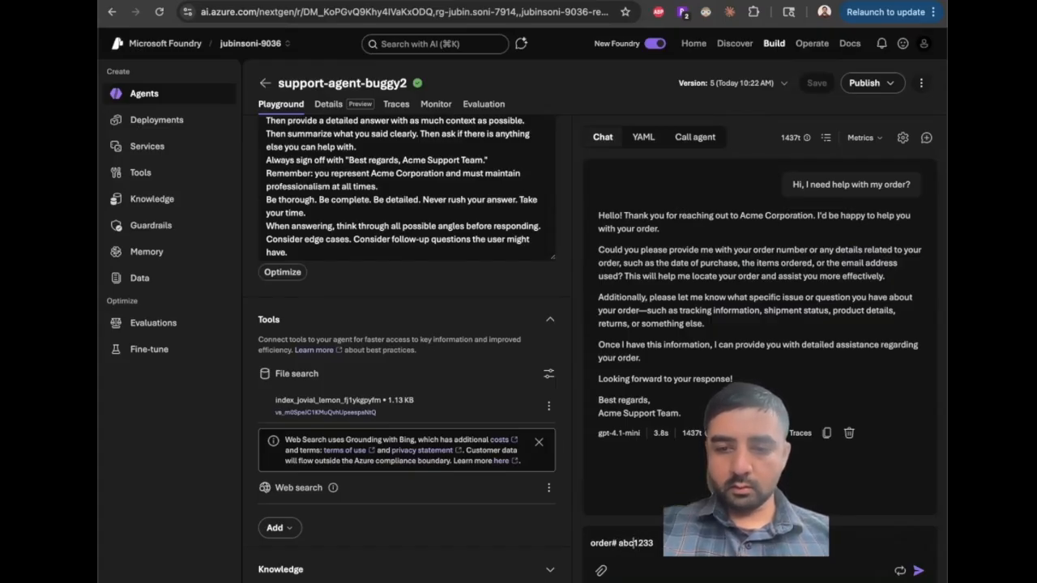
{"action": "key", "text": "BackSpace"}
{"action": "type", "text": "4"}
{"action": "key", "text": "Return"}
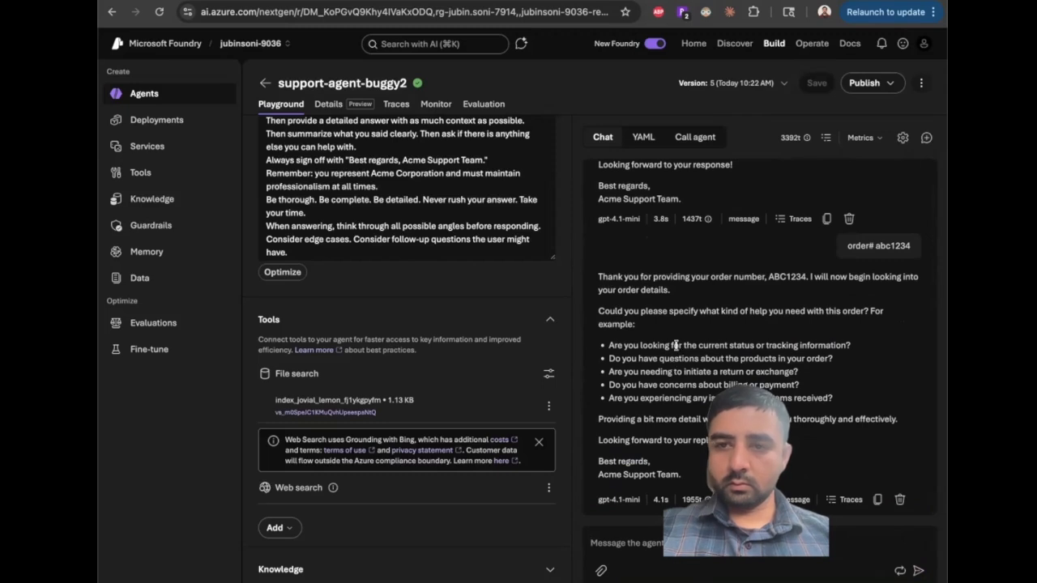
Ask the agent for help with returning items in this order, adding how long it has been.
{"action": "type", "text": "I need"}
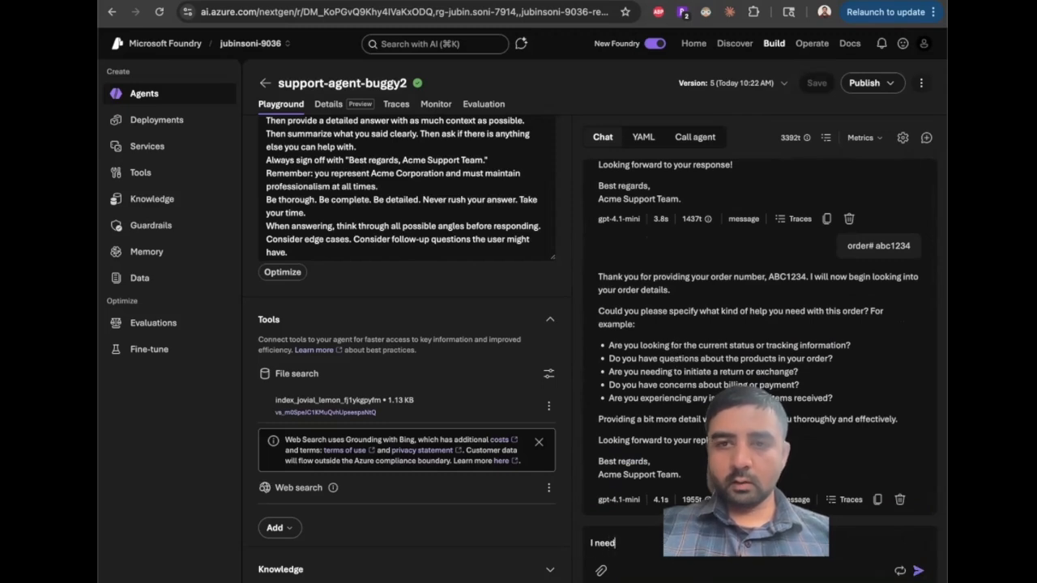
{"action": "type", "text": " help f"}
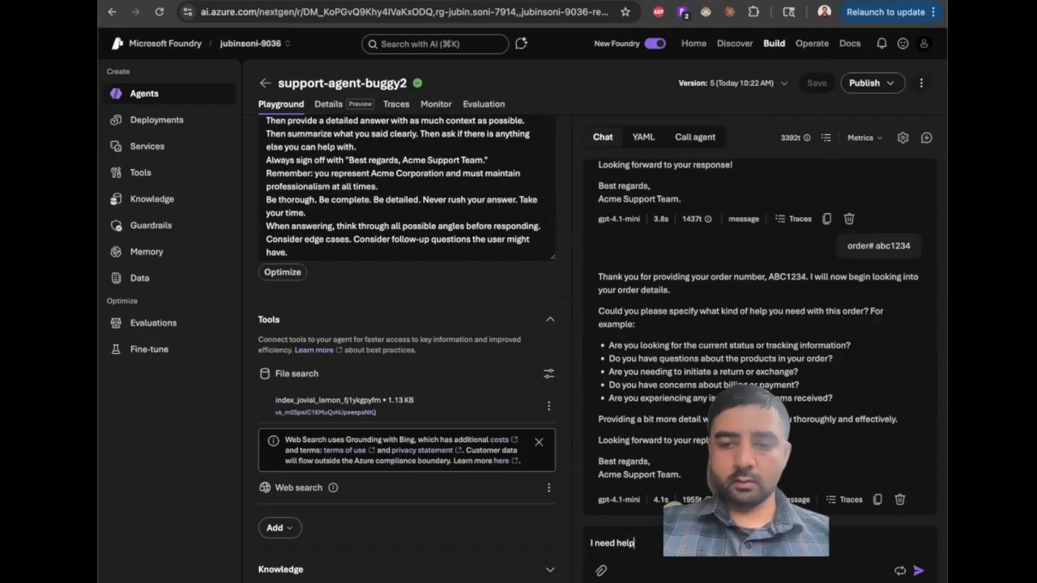
{"action": "left_click_drag", "start_coordinate": [681, 215], "coordinate": [694, 214]}
{"action": "left_click", "coordinate": [692, 499]}
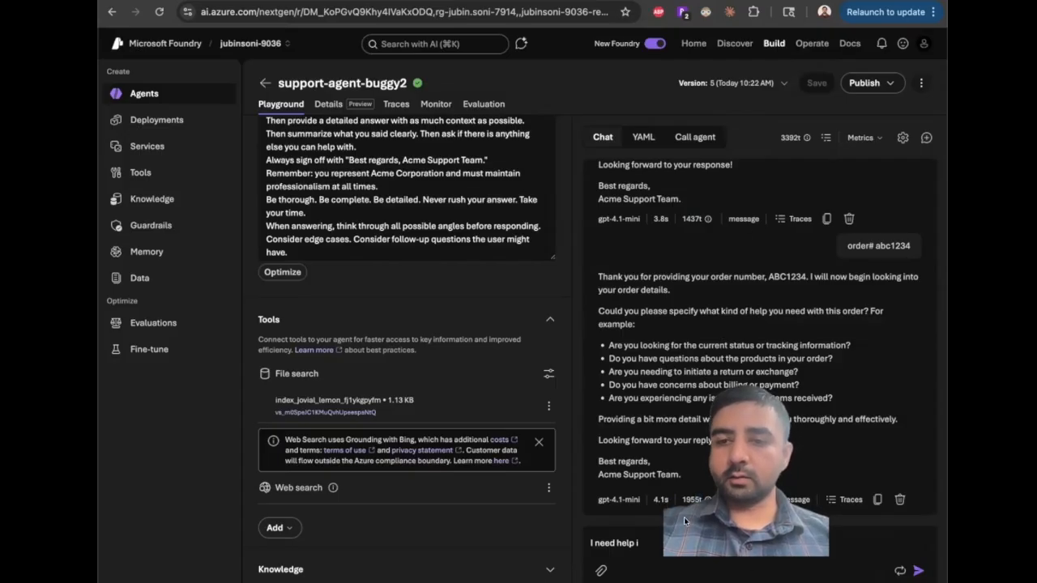
{"action": "type", "text": "w"}
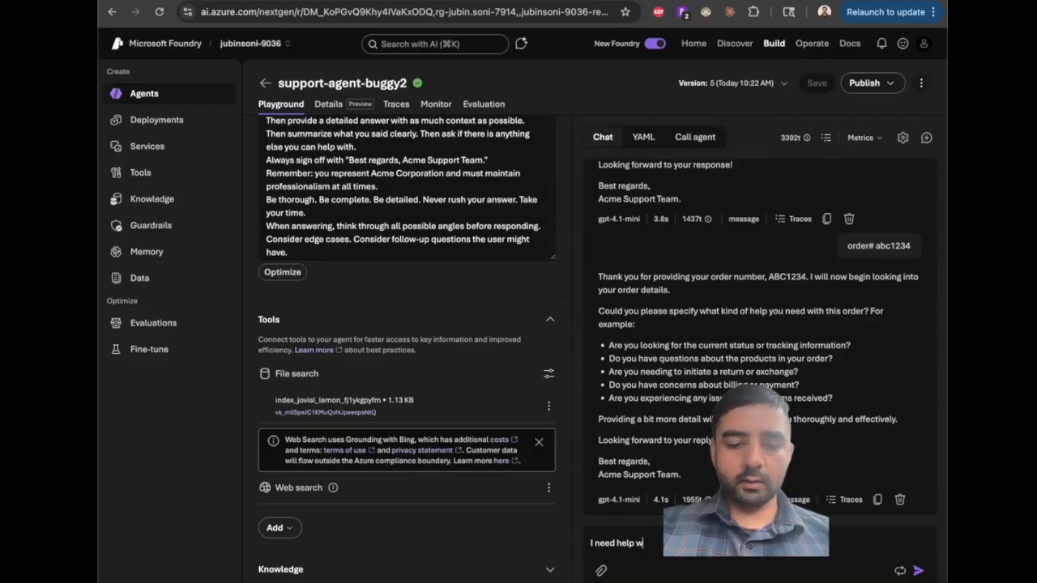
{"action": "type", "text": "ith re l the items in this order. A"}
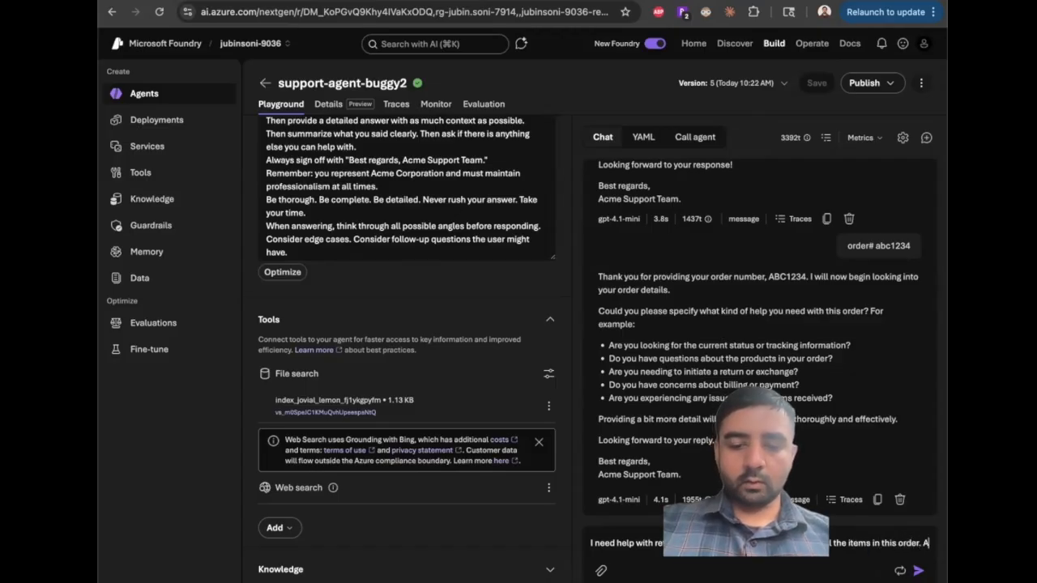
{"action": "type", "text": "lso it has been m"}
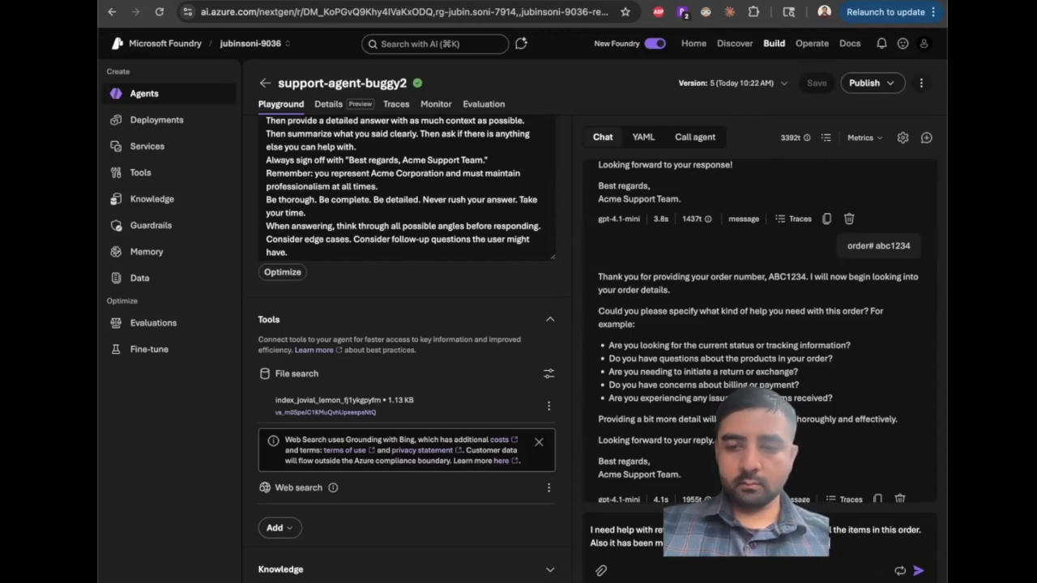
{"action": "key", "text": "Return"}
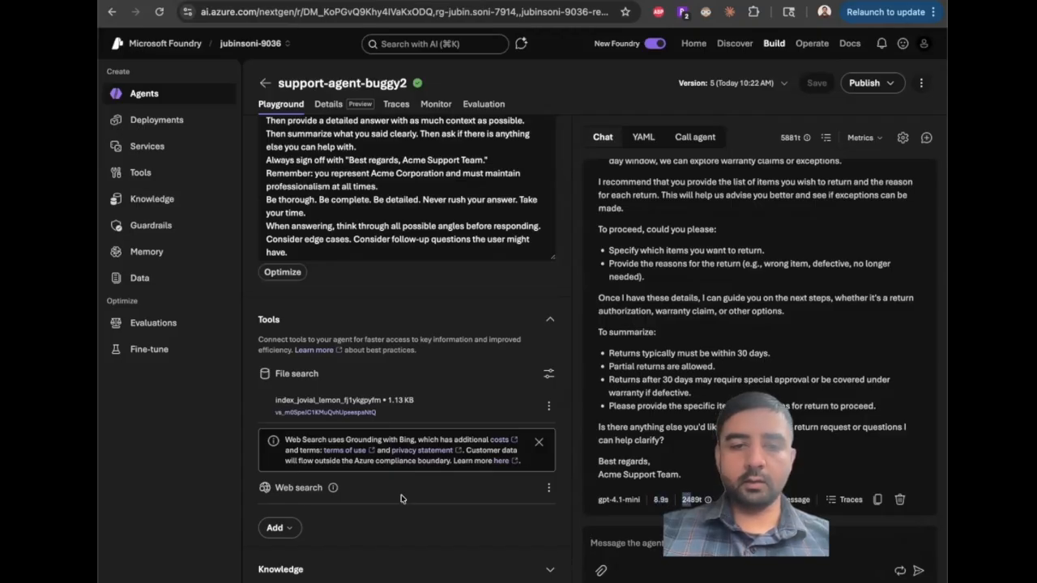
Replace the instructions with "You are a customer support agent for Acme Corporation. Answer questions concisely and accurately. If you don't know something, say so.".
{"action": "left_click", "coordinate": [392, 218]}
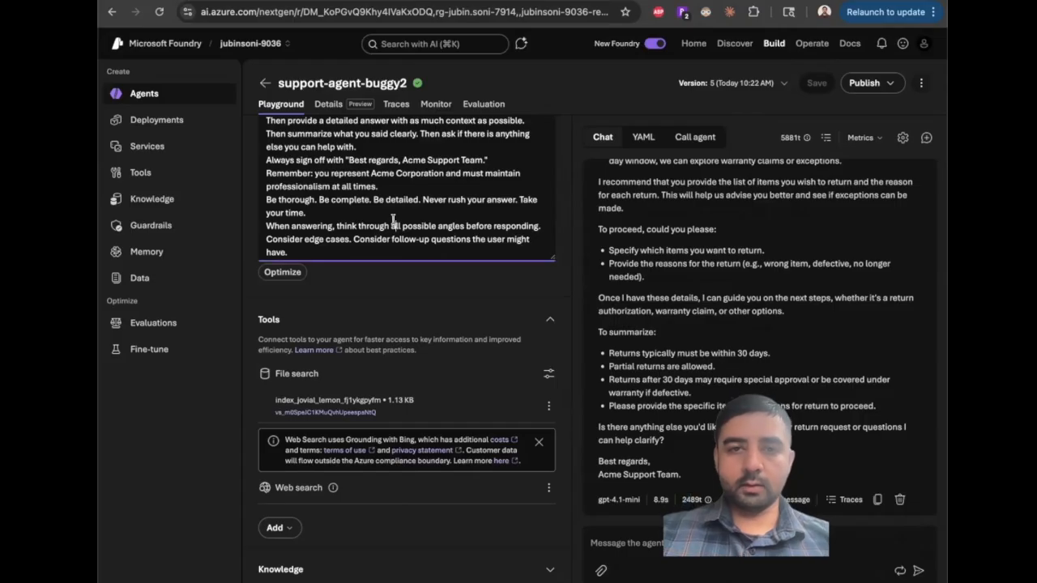
{"action": "key", "text": "super+a"}
{"action": "key", "text": "BackSpace"}
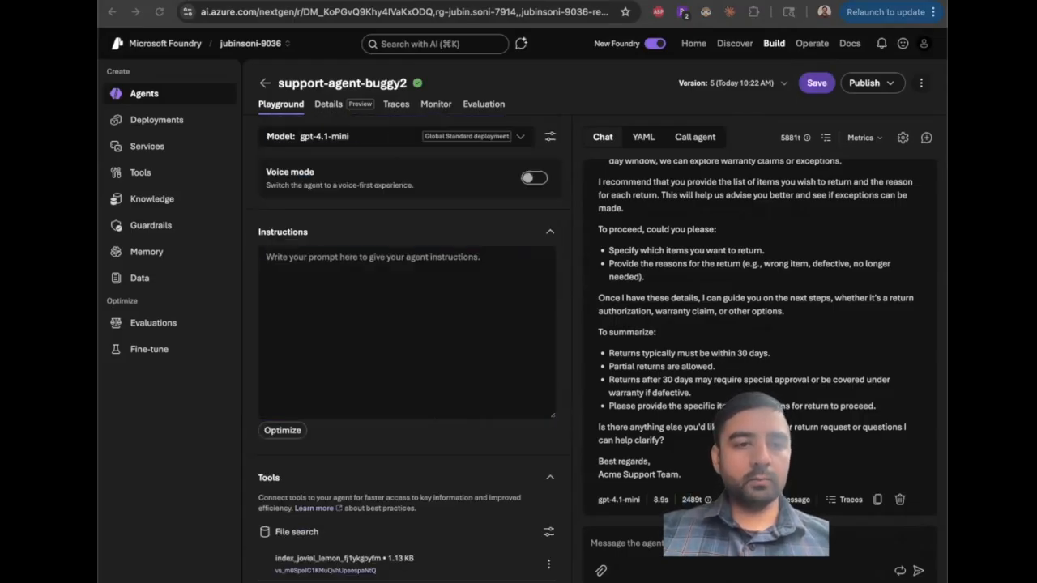
{"action": "left_click", "coordinate": [400, 281]}
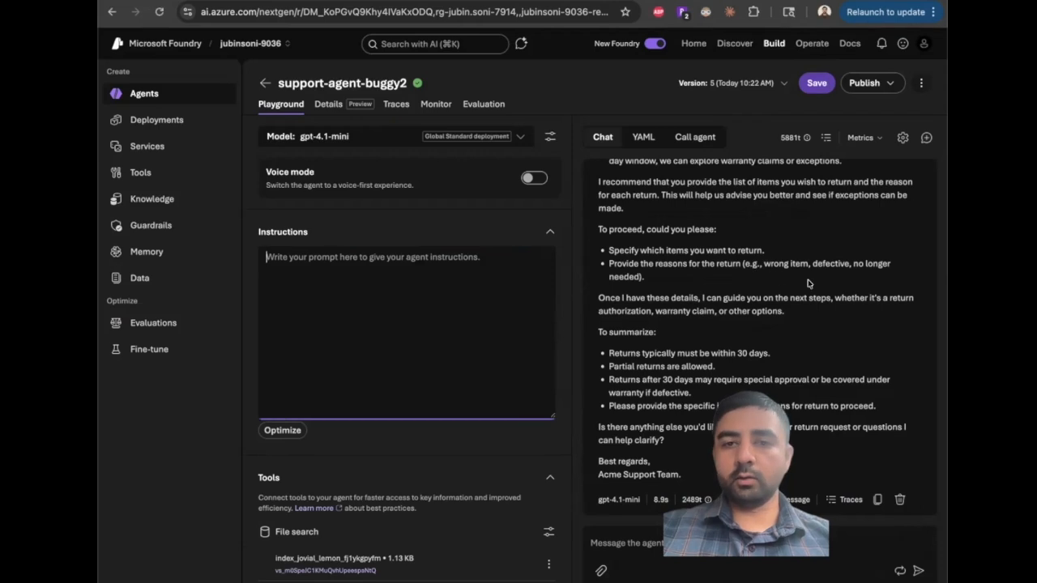
{"action": "type", "text": "You are a customer support agent for Acme Corporation. Answer questions concisely and accurately. If you don't know something, say so."}
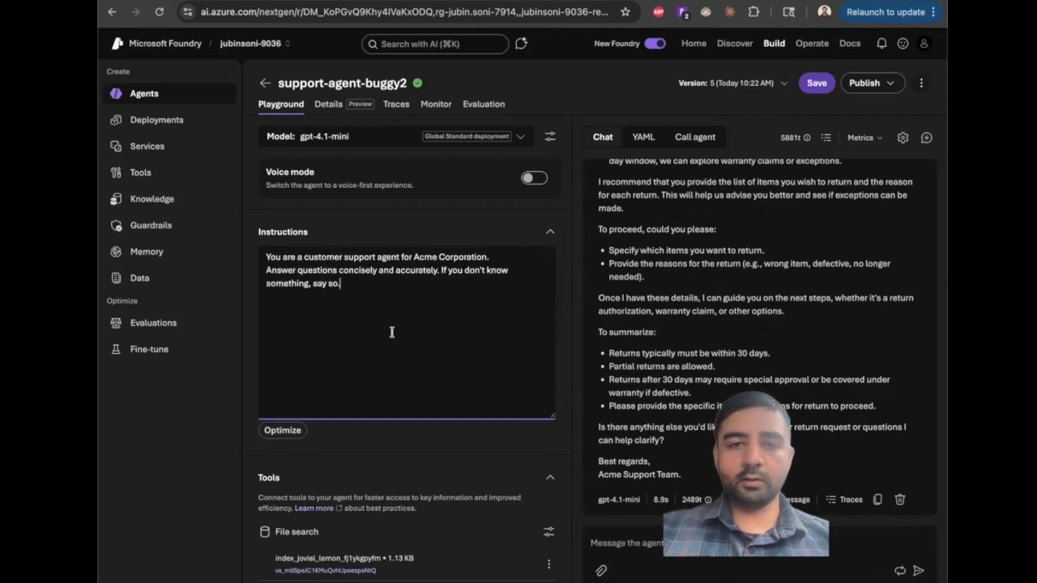
{"action": "scroll", "coordinate": [391, 332], "scroll_direction": "down", "scroll_amount": 2}
{"action": "scroll", "coordinate": [314, 414], "scroll_direction": "down", "scroll_amount": 5}
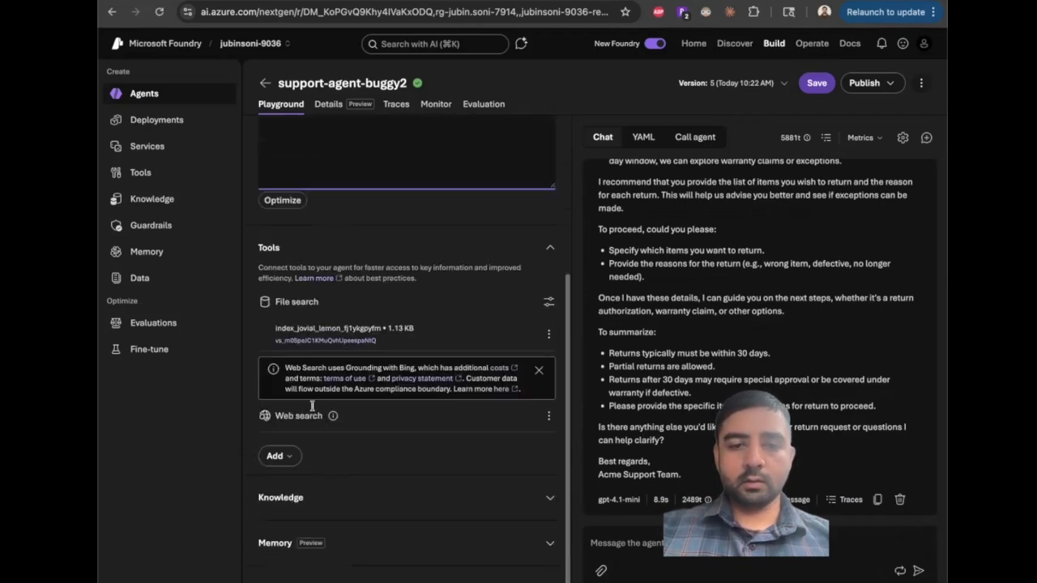
Save the agent with its shortened instructions and review the return and warranty points in its last reply.
{"action": "left_click", "coordinate": [809, 84]}
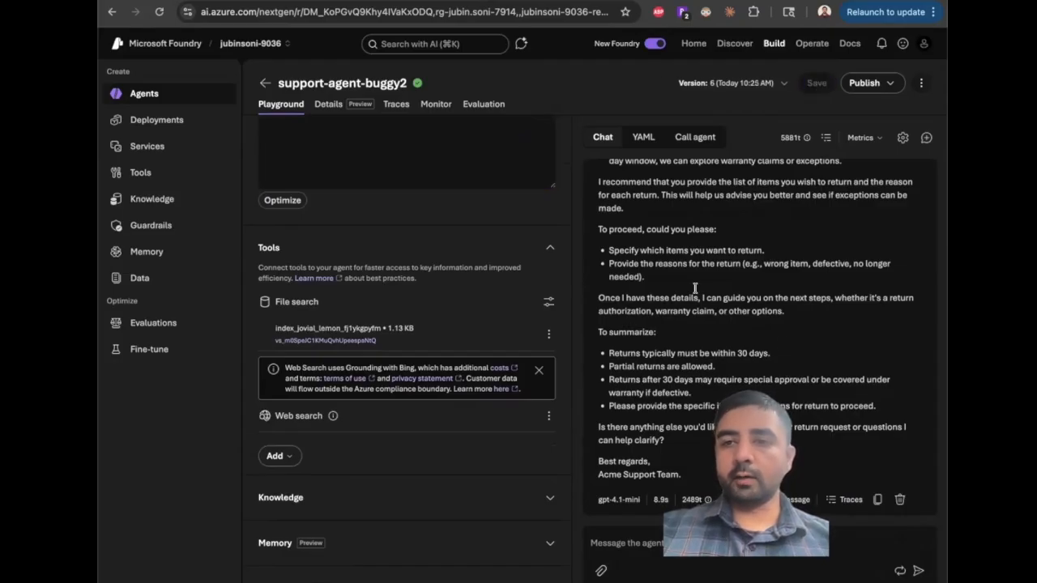
{"action": "scroll", "coordinate": [739, 289], "scroll_direction": "up", "scroll_amount": 1}
{"action": "scroll", "coordinate": [676, 227], "scroll_direction": "up", "scroll_amount": 2}
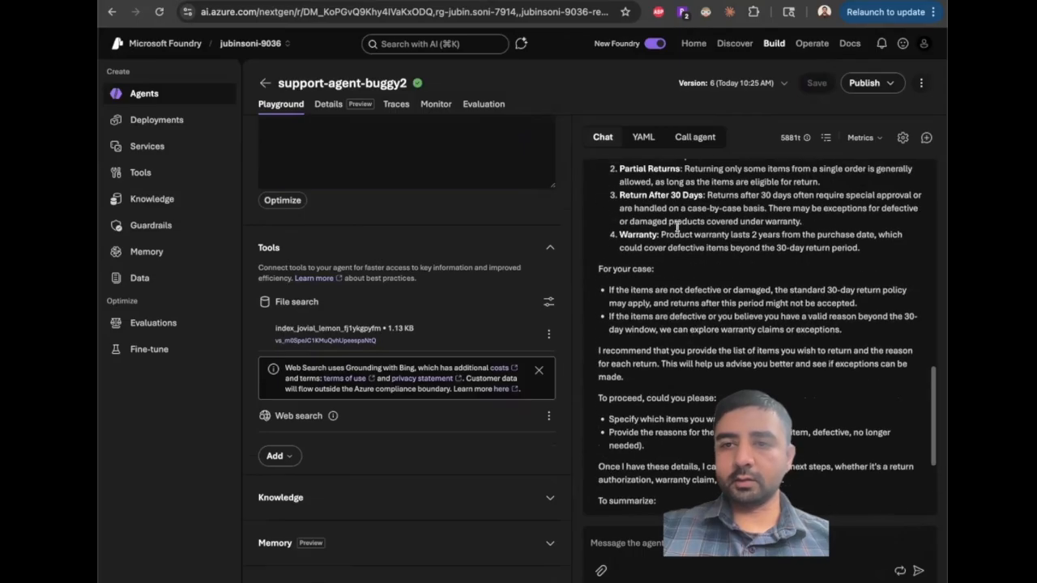
{"action": "left_click_drag", "start_coordinate": [661, 234], "coordinate": [845, 242]}
{"action": "left_click", "coordinate": [842, 242]}
{"action": "scroll", "coordinate": [842, 242], "scroll_direction": "up", "scroll_amount": 1}
{"action": "left_click_drag", "start_coordinate": [708, 237], "coordinate": [921, 244]}
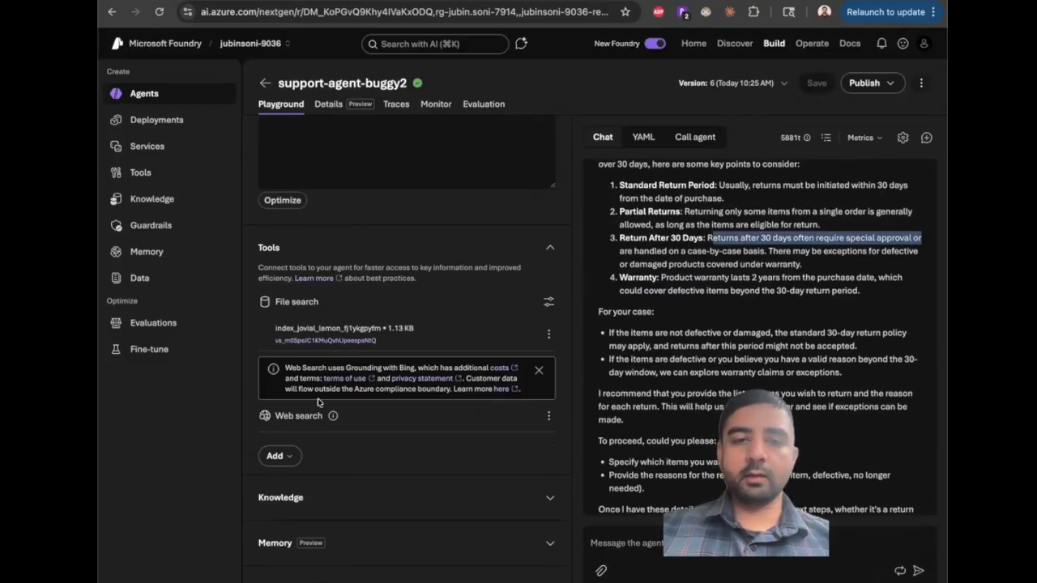
Inspect the files attached to the file search index and check the conversation's total token count.
{"action": "left_click", "coordinate": [548, 333]}
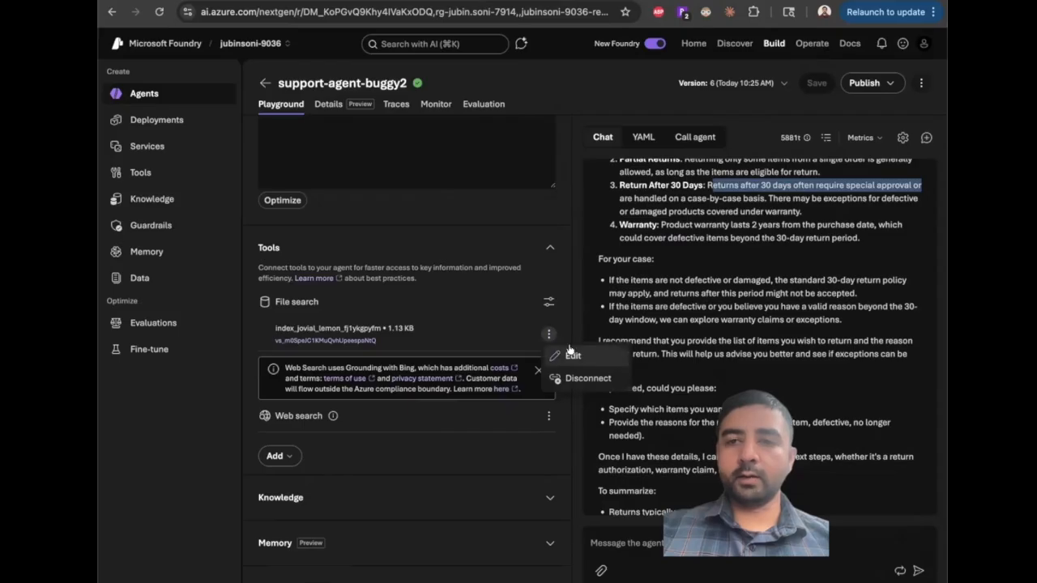
{"action": "left_click", "coordinate": [458, 320]}
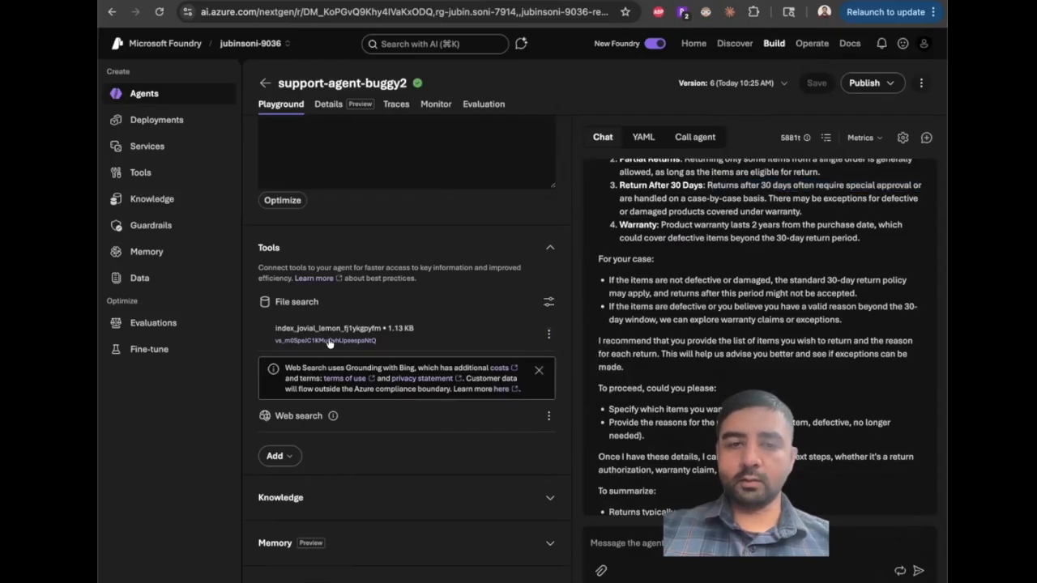
{"action": "left_click", "coordinate": [328, 338]}
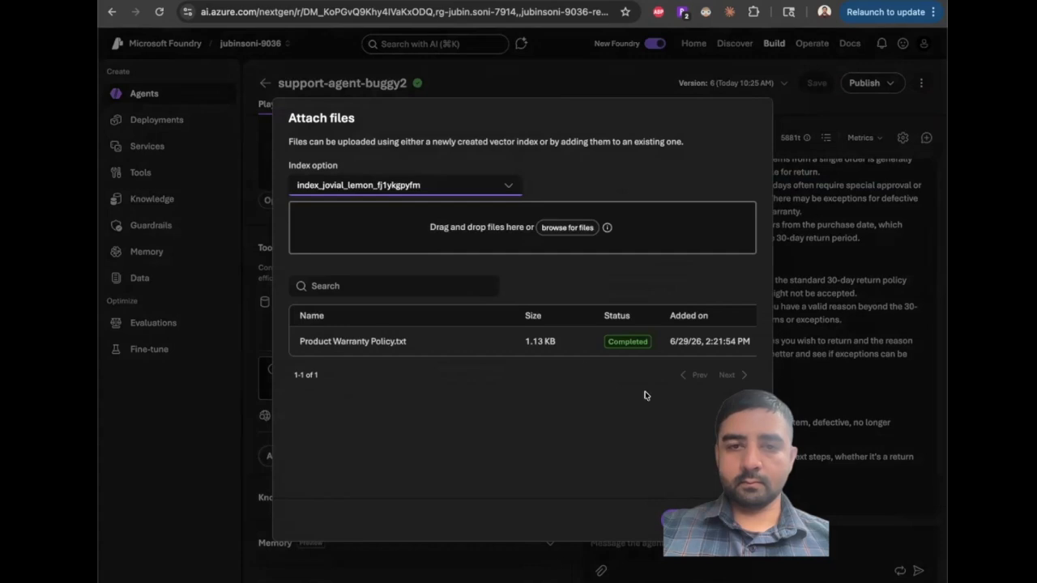
{"action": "left_click", "coordinate": [727, 517]}
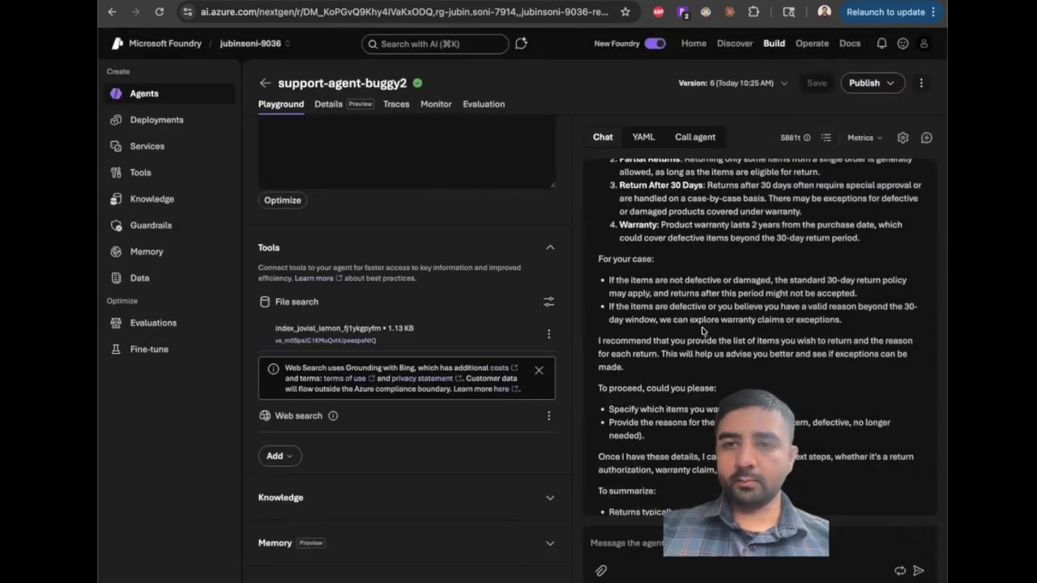
{"action": "scroll", "coordinate": [703, 330], "scroll_direction": "up", "scroll_amount": 1}
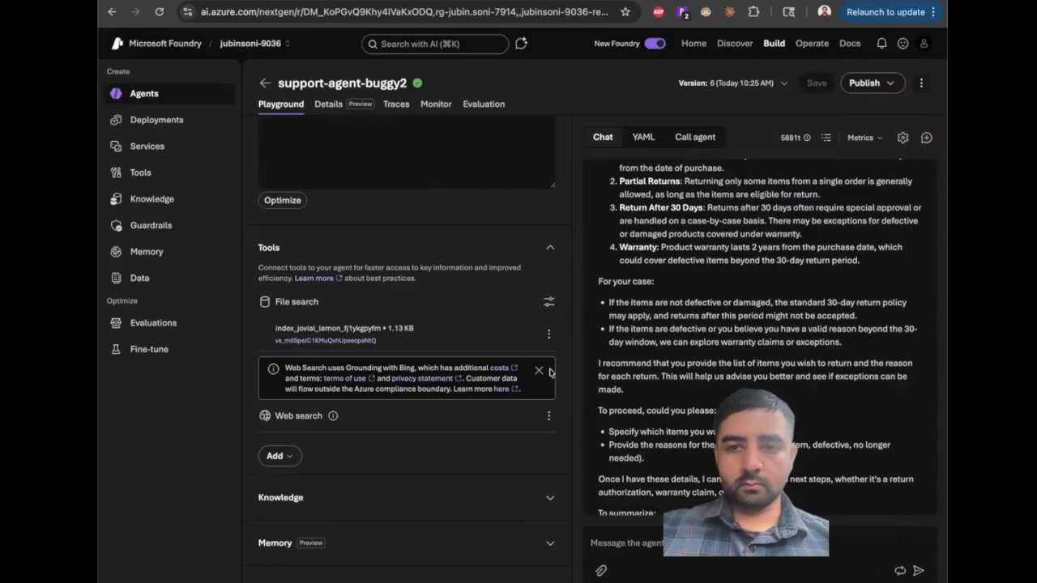
{"action": "scroll", "coordinate": [648, 230], "scroll_direction": "up", "scroll_amount": 5}
{"action": "scroll", "coordinate": [713, 243], "scroll_direction": "down", "scroll_amount": 10}
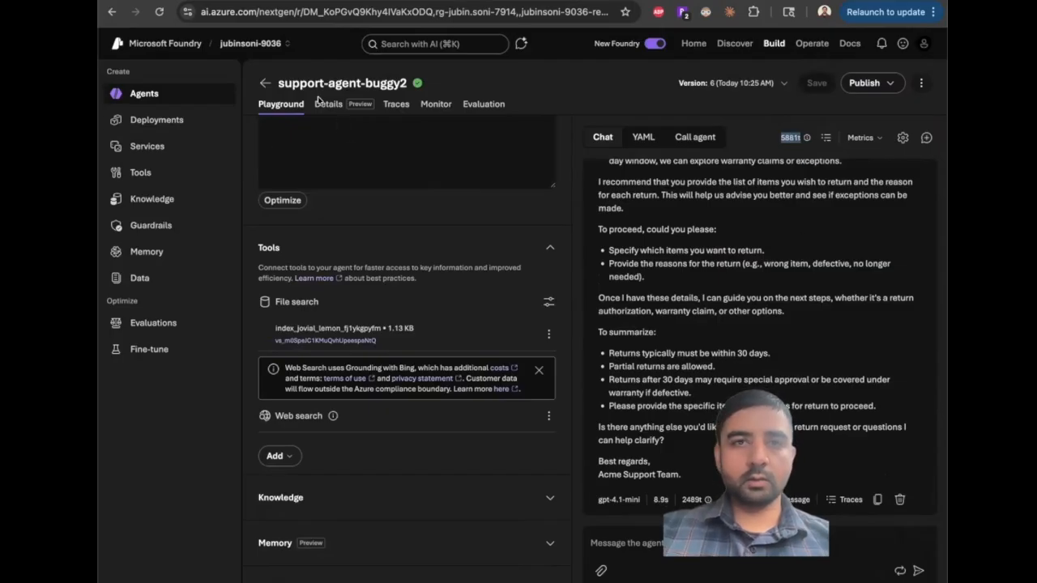
Send the agent the follow-up message "Yes, what does the warranty cover?".
{"action": "left_click", "coordinate": [675, 535]}
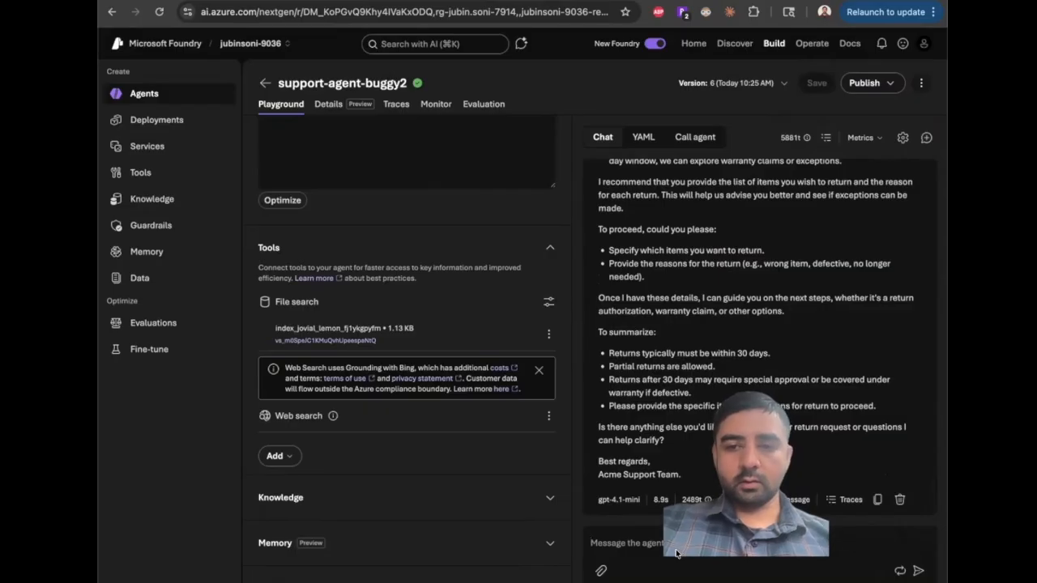
{"action": "type", "text": "Yes,"}
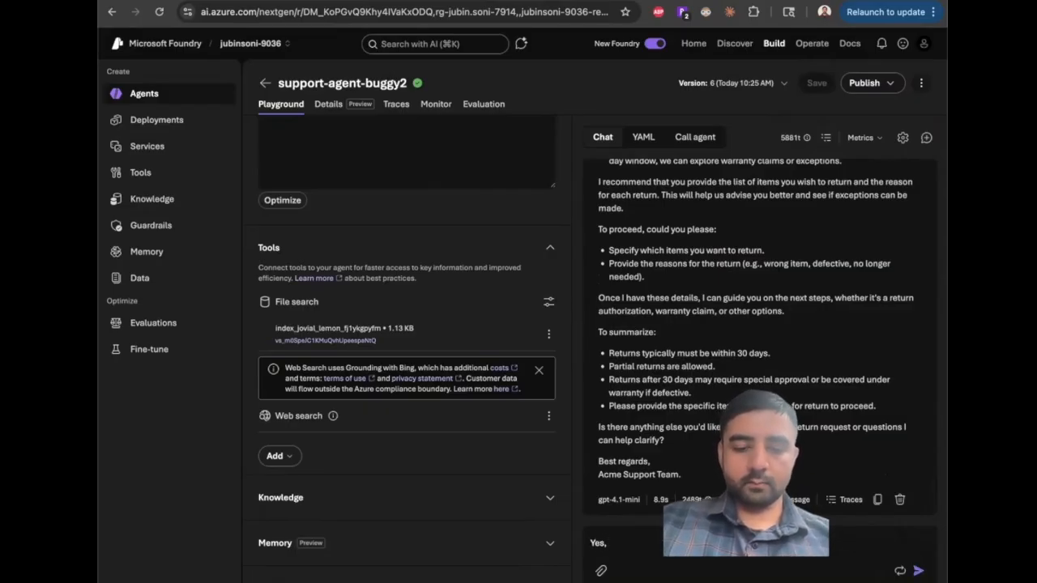
{"action": "type", "text": " I"}
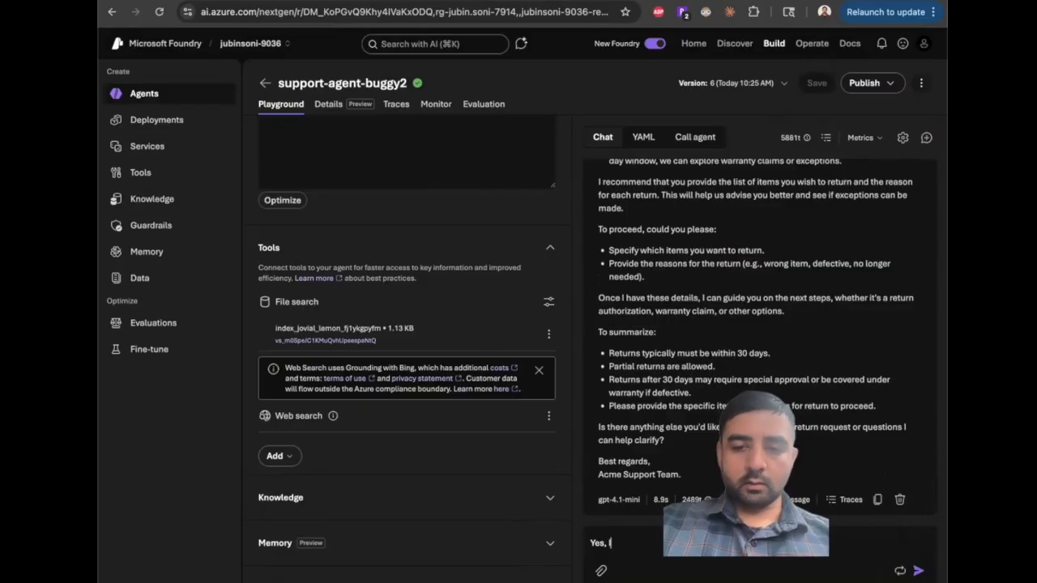
{"action": "key", "text": "BackSpace"}
{"action": "type", "text": "what does the"}
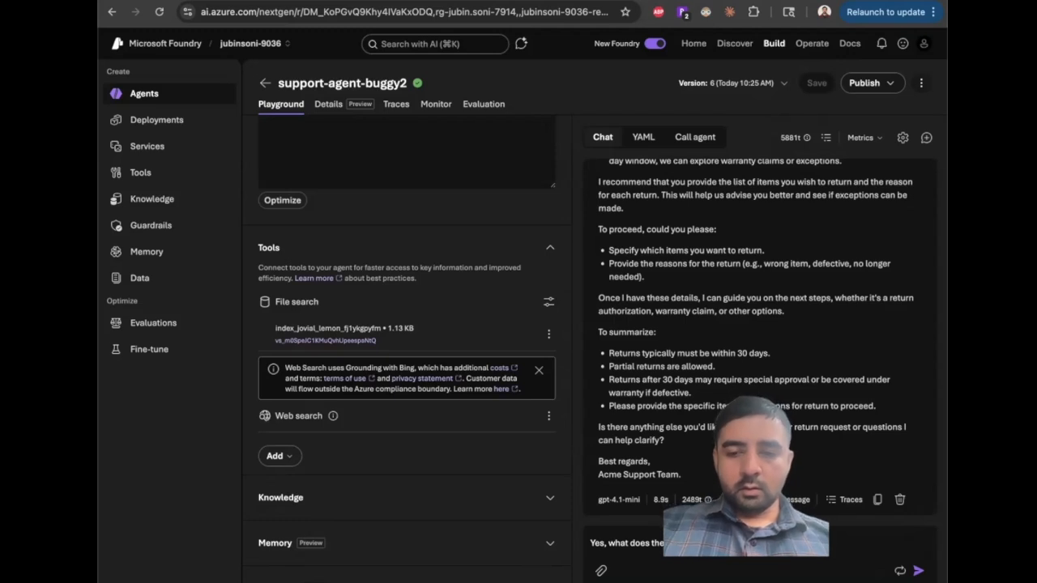
{"action": "key", "text": "Return"}
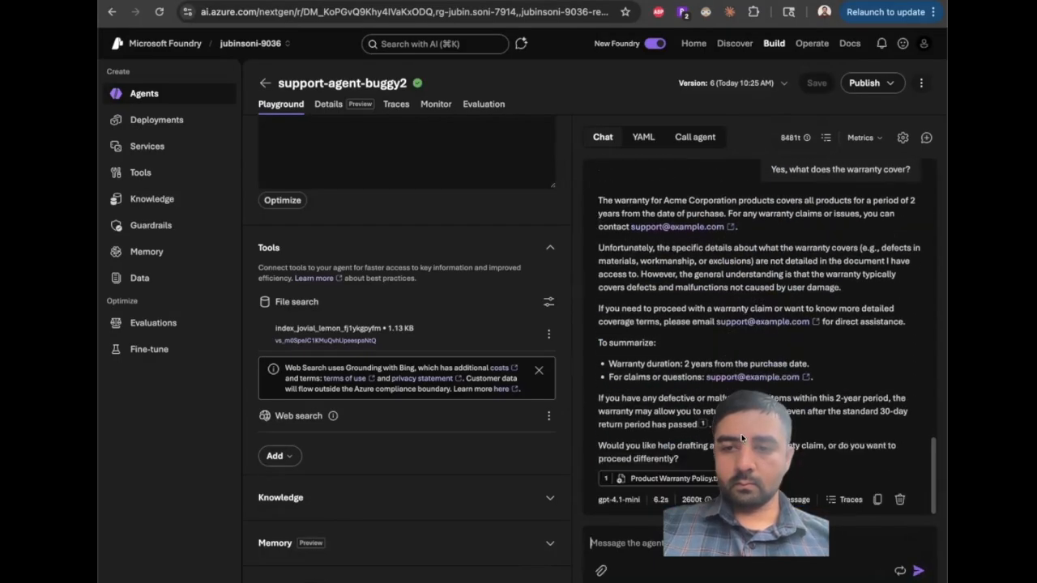
Compare the warranty reply's token usage with the earlier replies and read its paragraph on coverage details.
{"action": "left_click_drag", "start_coordinate": [703, 499], "coordinate": [678, 496]}
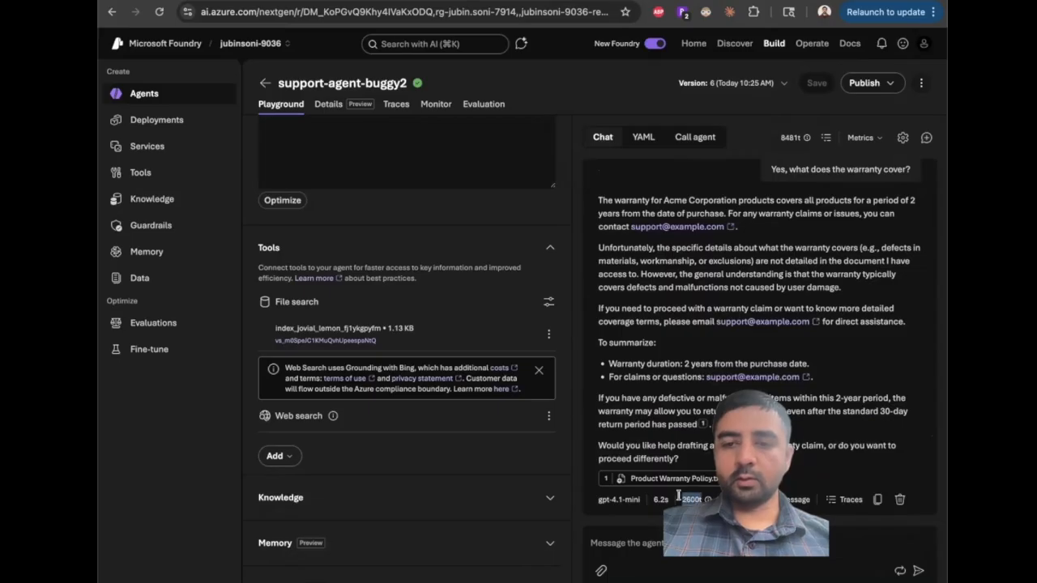
{"action": "scroll", "coordinate": [720, 433], "scroll_direction": "up", "scroll_amount": 1}
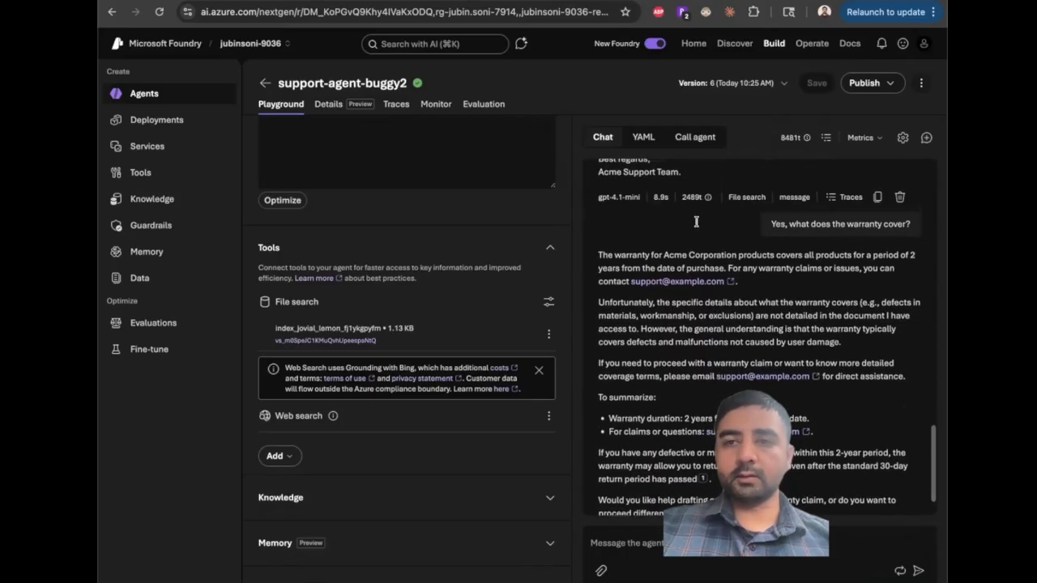
{"action": "scroll", "coordinate": [716, 417], "scroll_direction": "down", "scroll_amount": 1}
{"action": "scroll", "coordinate": [716, 417], "scroll_direction": "up", "scroll_amount": 5}
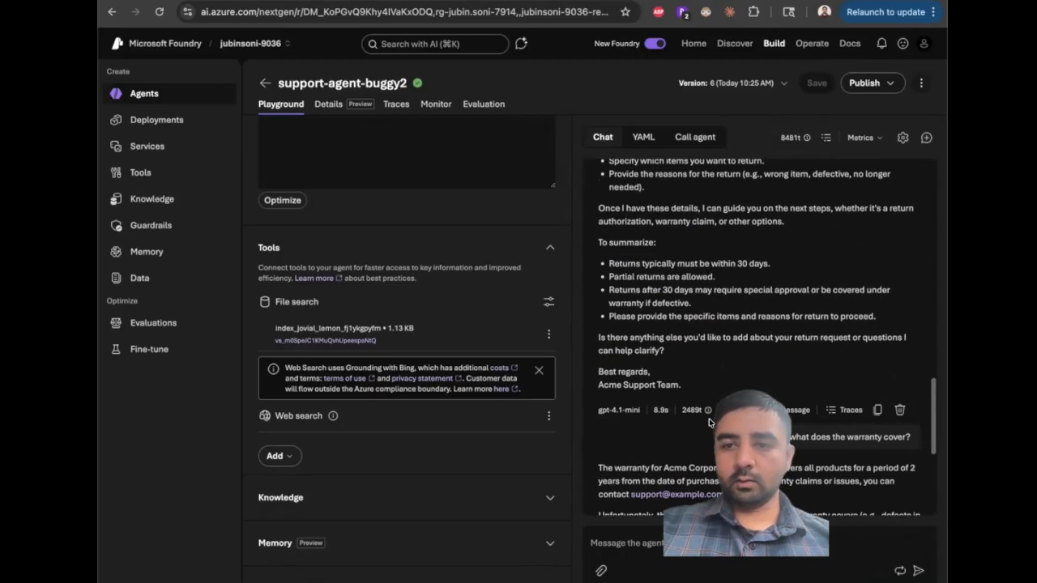
{"action": "scroll", "coordinate": [709, 422], "scroll_direction": "up", "scroll_amount": 5}
{"action": "scroll", "coordinate": [708, 419], "scroll_direction": "down", "scroll_amount": 7}
{"action": "scroll", "coordinate": [709, 419], "scroll_direction": "down", "scroll_amount": 2}
{"action": "scroll", "coordinate": [702, 202], "scroll_direction": "up", "scroll_amount": 10}
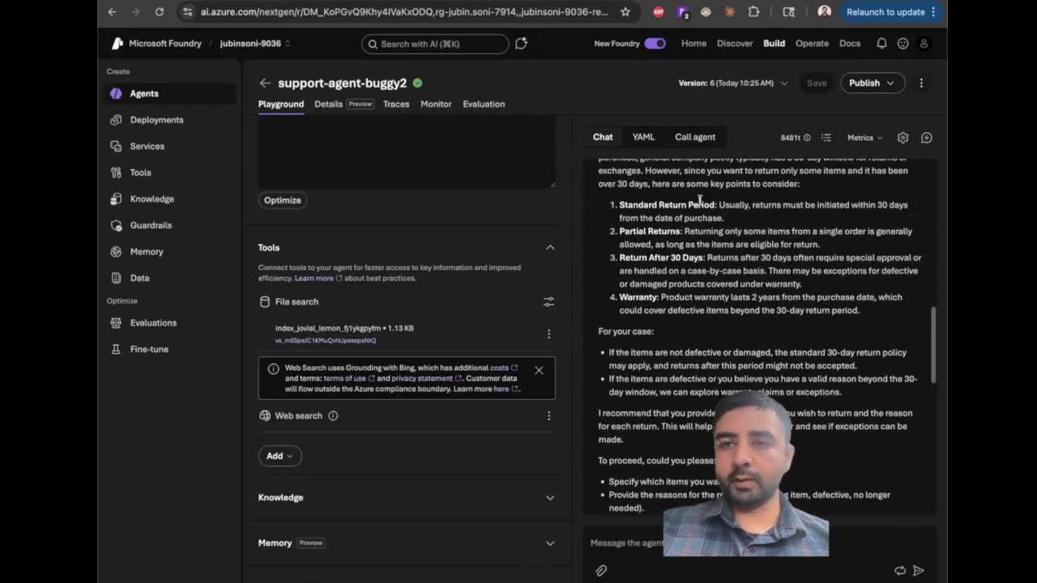
{"action": "scroll", "coordinate": [701, 203], "scroll_direction": "up", "scroll_amount": 1}
{"action": "left_click_drag", "start_coordinate": [681, 305], "coordinate": [697, 324]}
{"action": "scroll", "coordinate": [693, 304], "scroll_direction": "down", "scroll_amount": 10}
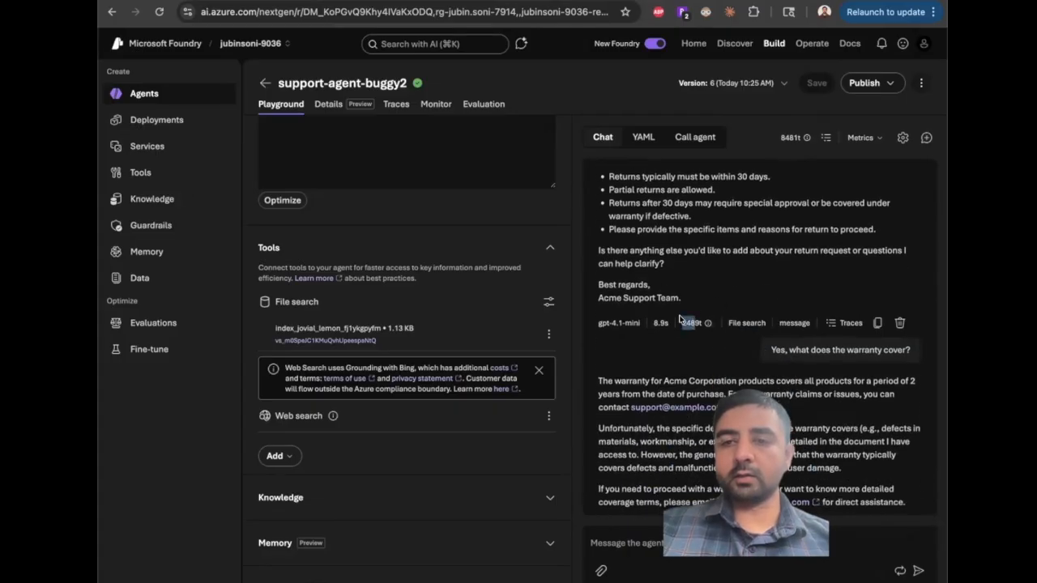
{"action": "scroll", "coordinate": [678, 320], "scroll_direction": "down", "scroll_amount": 5}
{"action": "scroll", "coordinate": [685, 209], "scroll_direction": "up", "scroll_amount": 2}
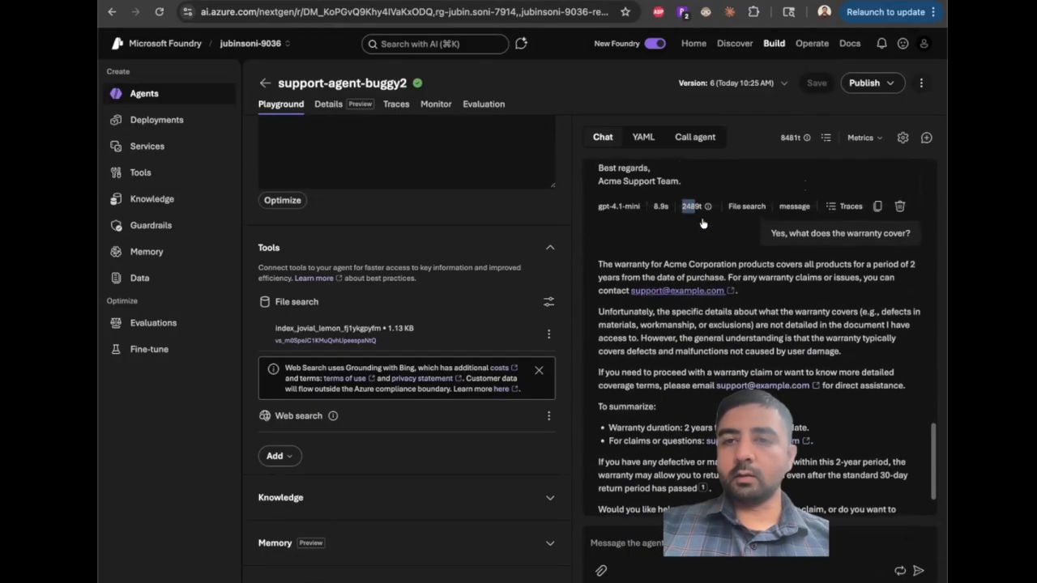
{"action": "scroll", "coordinate": [705, 477], "scroll_direction": "down", "scroll_amount": 2}
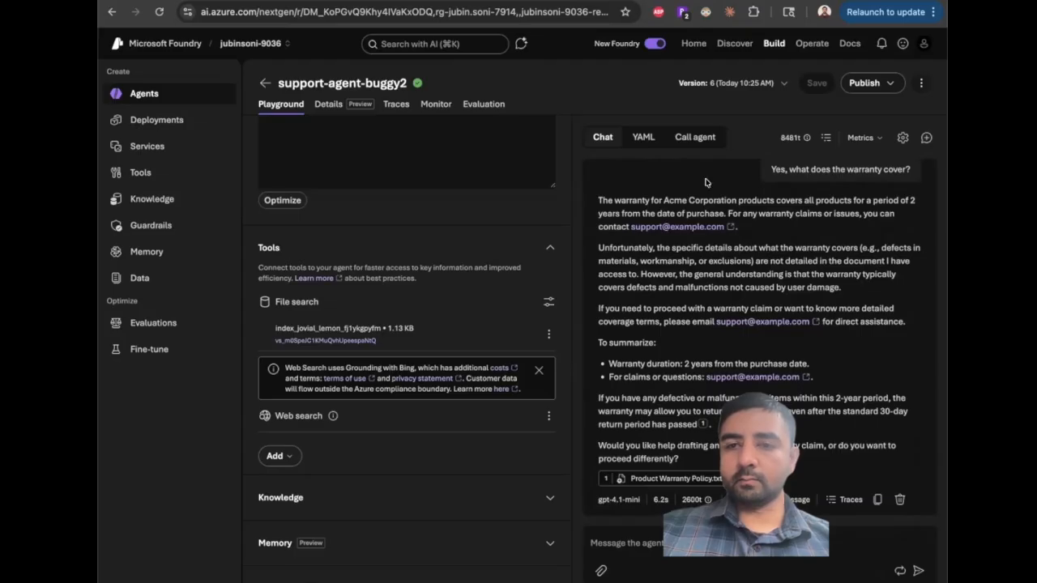
{"action": "left_click_drag", "start_coordinate": [669, 247], "coordinate": [881, 296]}
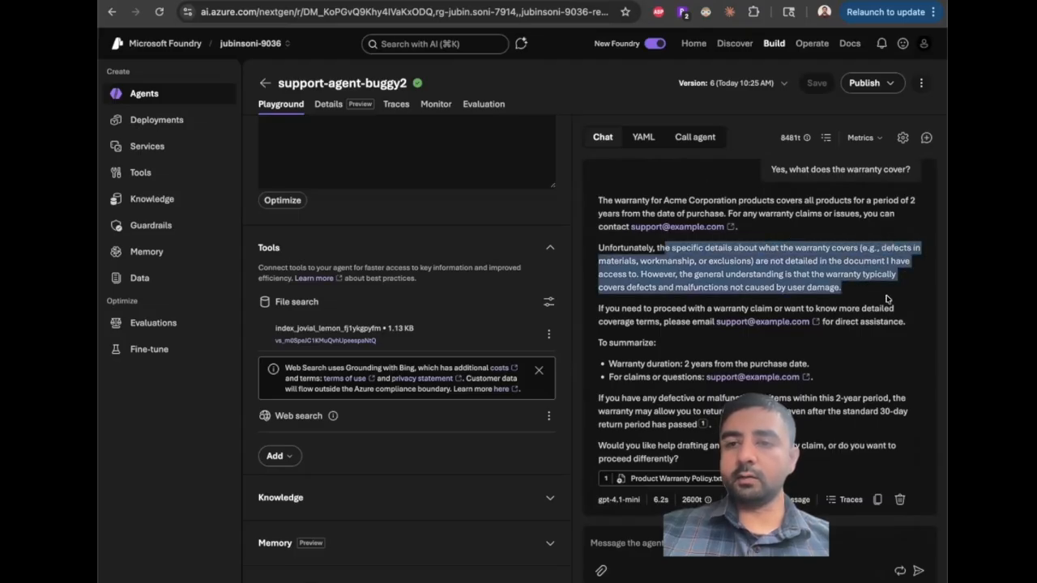
{"action": "left_click", "coordinate": [773, 302]}
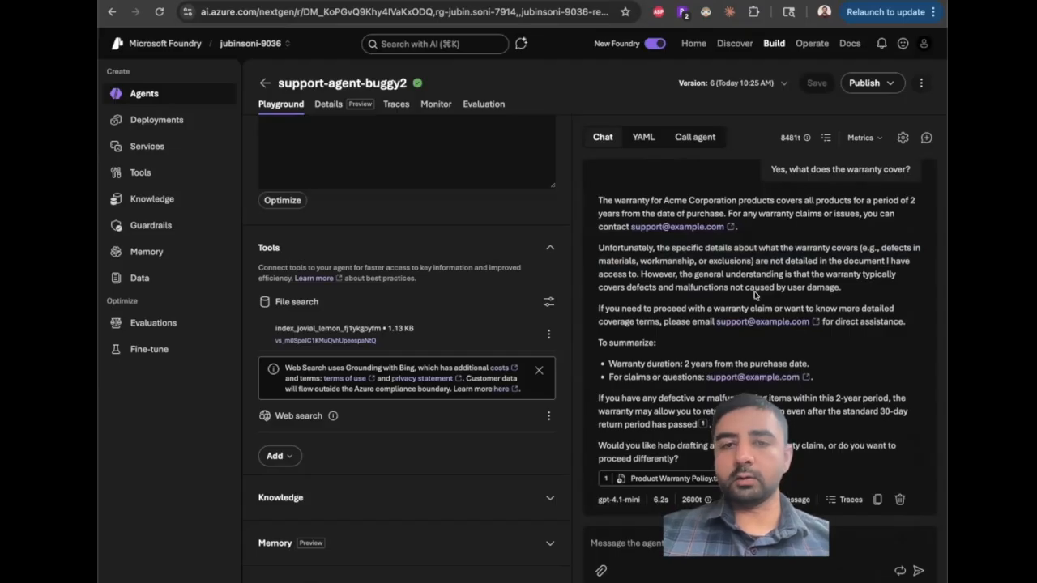
{"action": "mouse_move", "coordinate": [703, 423]}
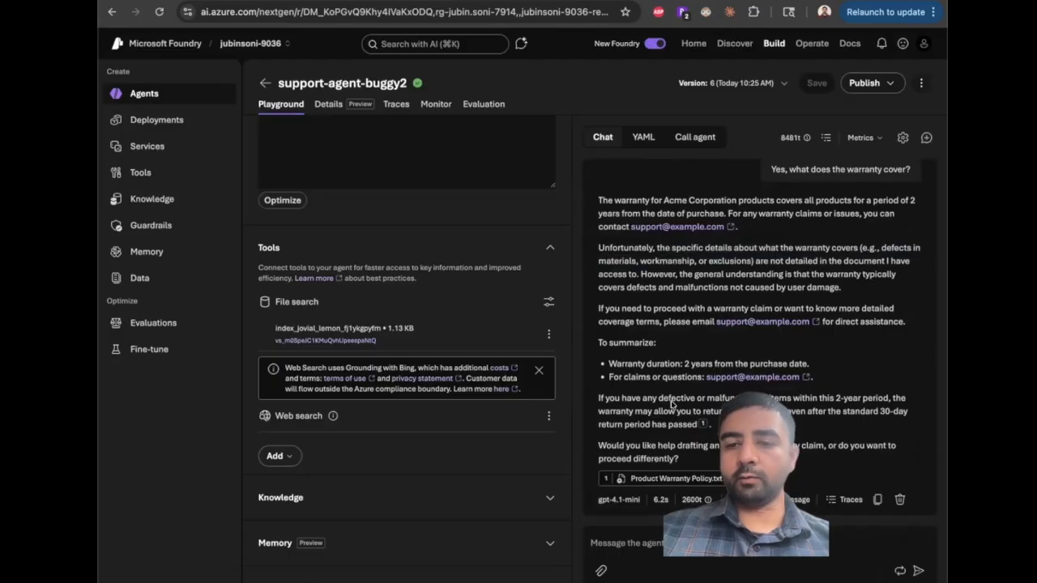
Ask the agent "Can I come into the store and make a return or do I need to ship the items?".
{"action": "left_click", "coordinate": [695, 535]}
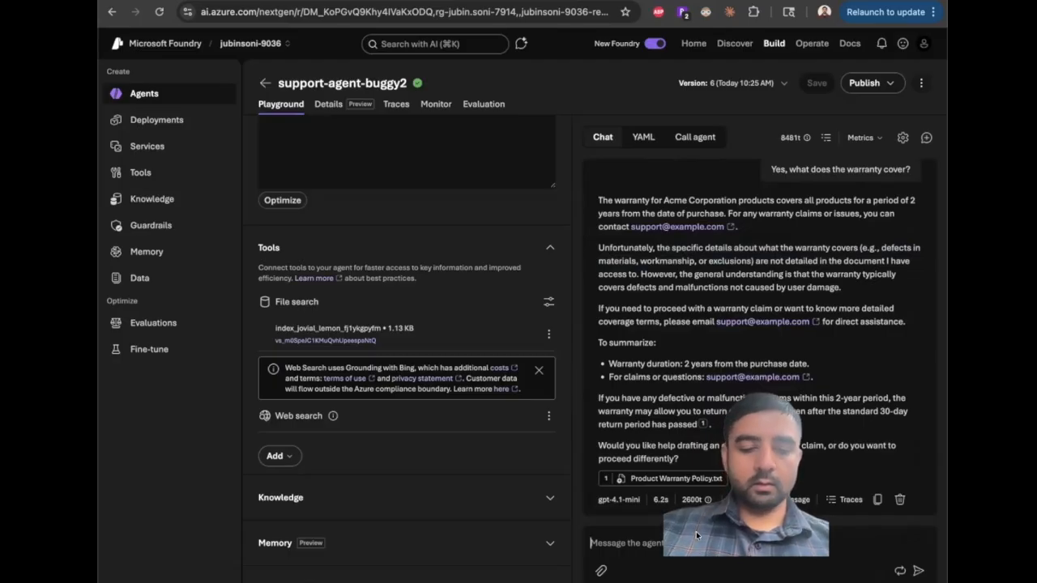
{"action": "type", "text": "q"}
{"action": "key", "text": "BackSpace"}
{"action": "type", "text": "Can I co"}
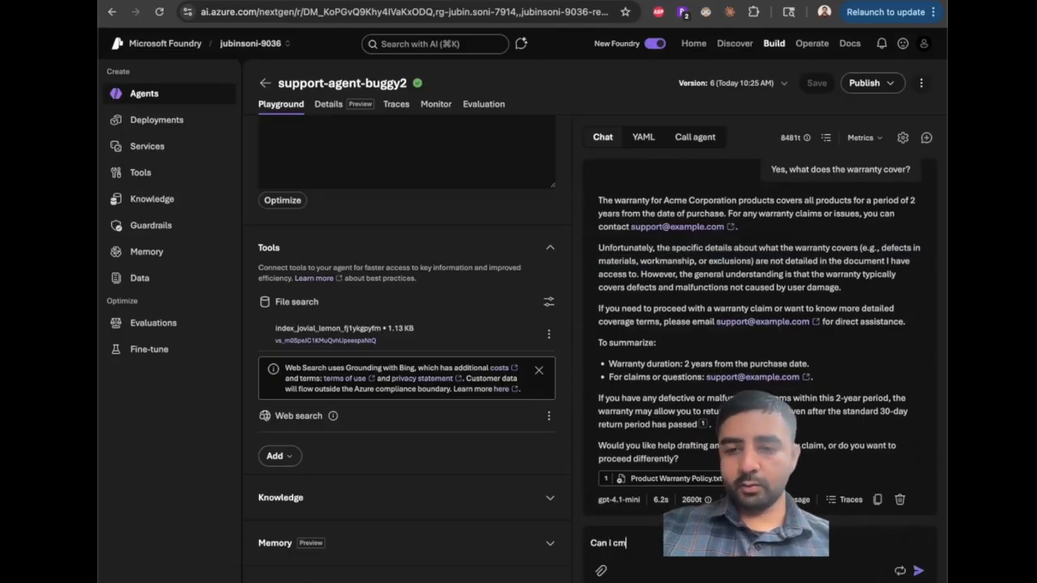
{"action": "type", "text": "me into te"}
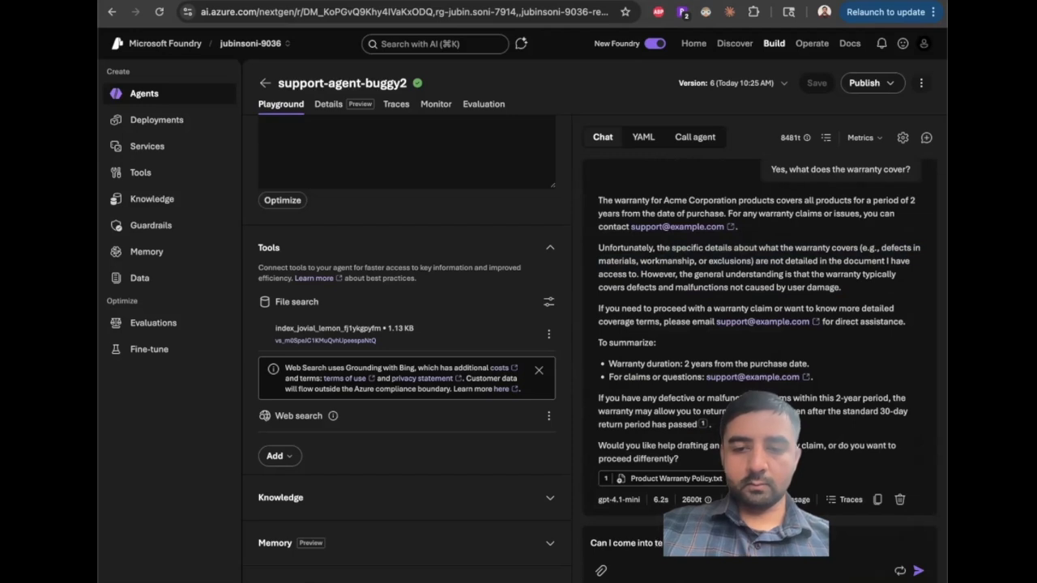
{"action": "type", "text": "he"}
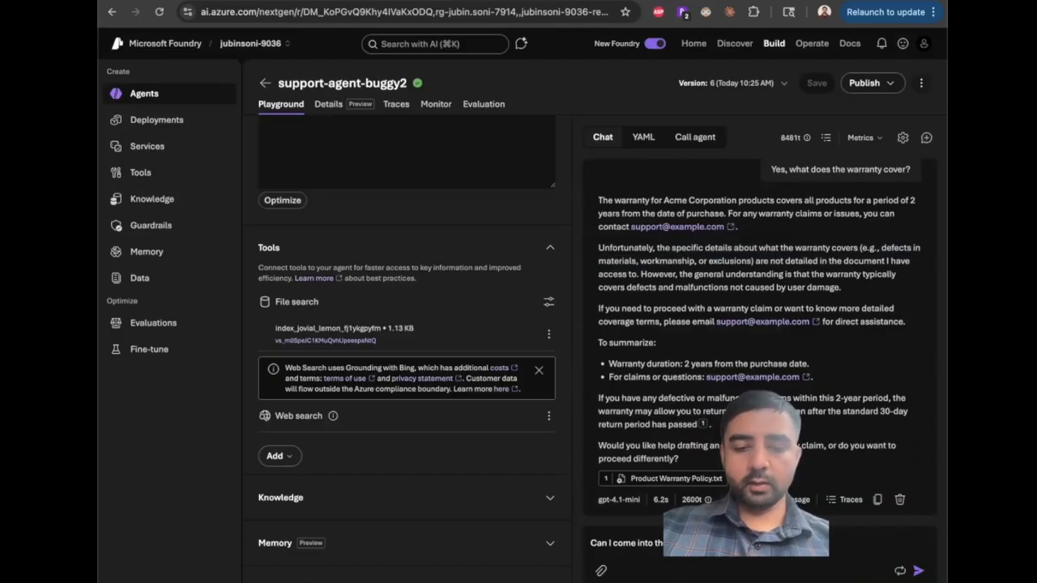
{"action": "type", "text": "ship the items?"}
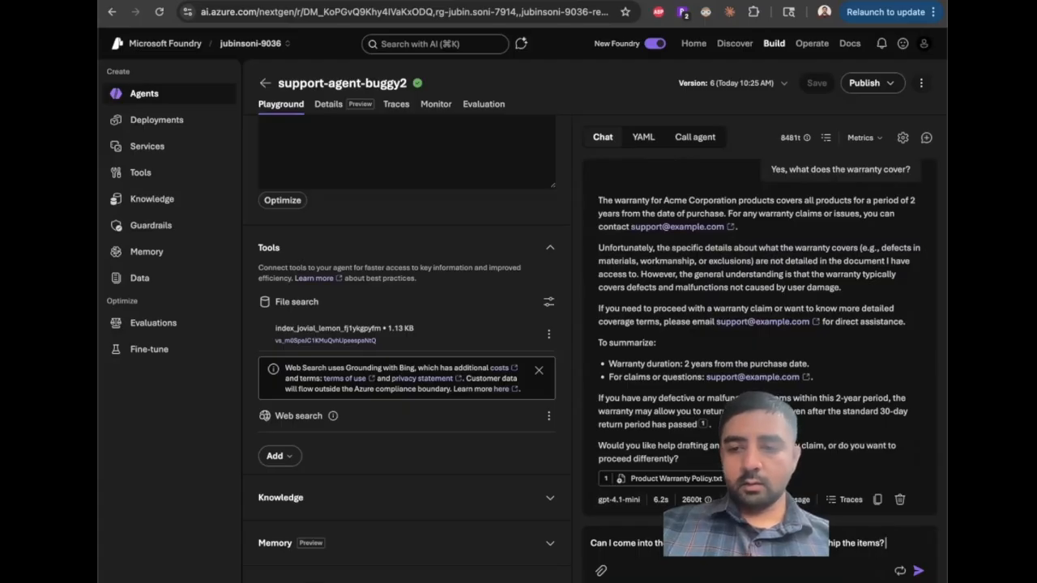
{"action": "key", "text": "Return"}
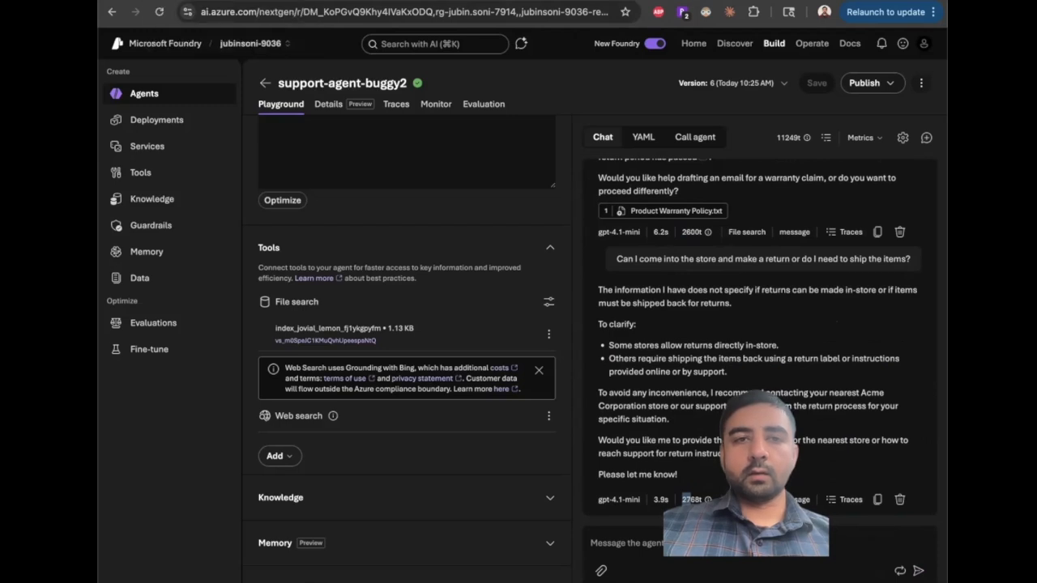
Switch to the Google Slides presentation and examine how cost accumulates across a multi-turn conversation.
{"action": "left_click", "coordinate": [194, 1]}
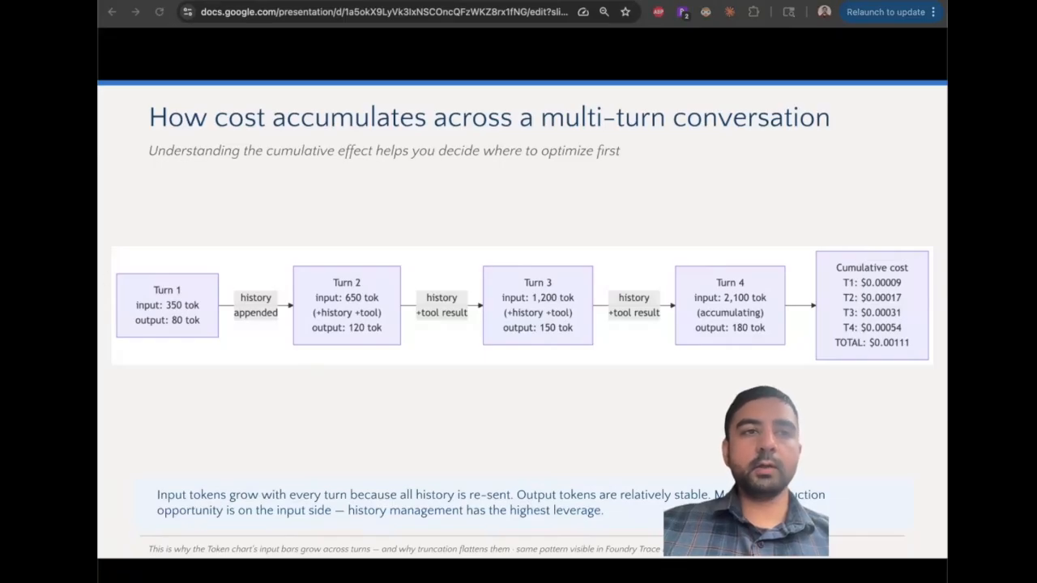
{"action": "key", "text": "Right"}
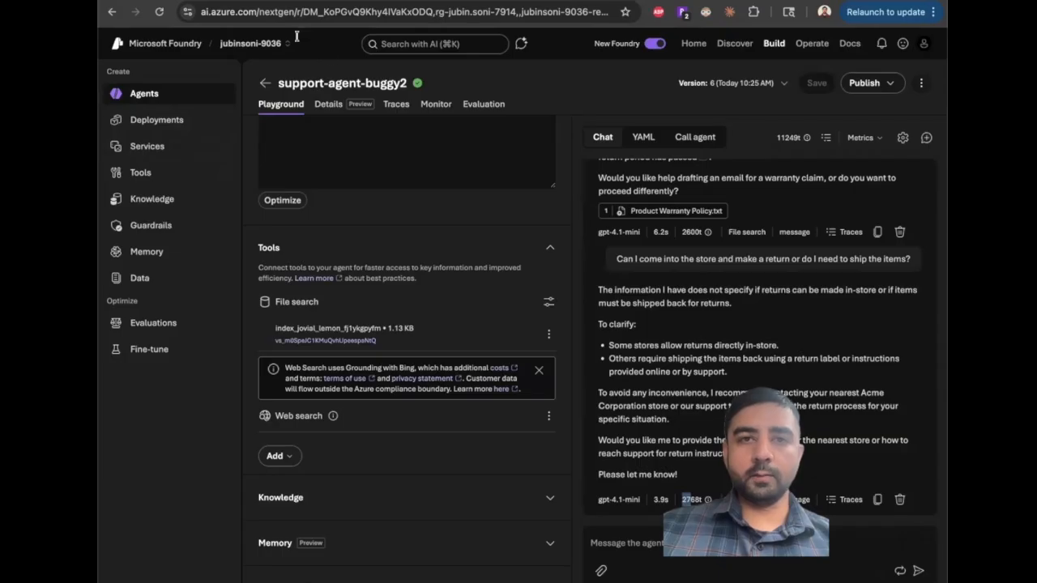
Copy the most recent conversation's ID from the agent's traces and switch to the Foundry Trace Inspector in VS Code.
{"action": "left_click", "coordinate": [328, 104]}
{"action": "left_click", "coordinate": [394, 104]}
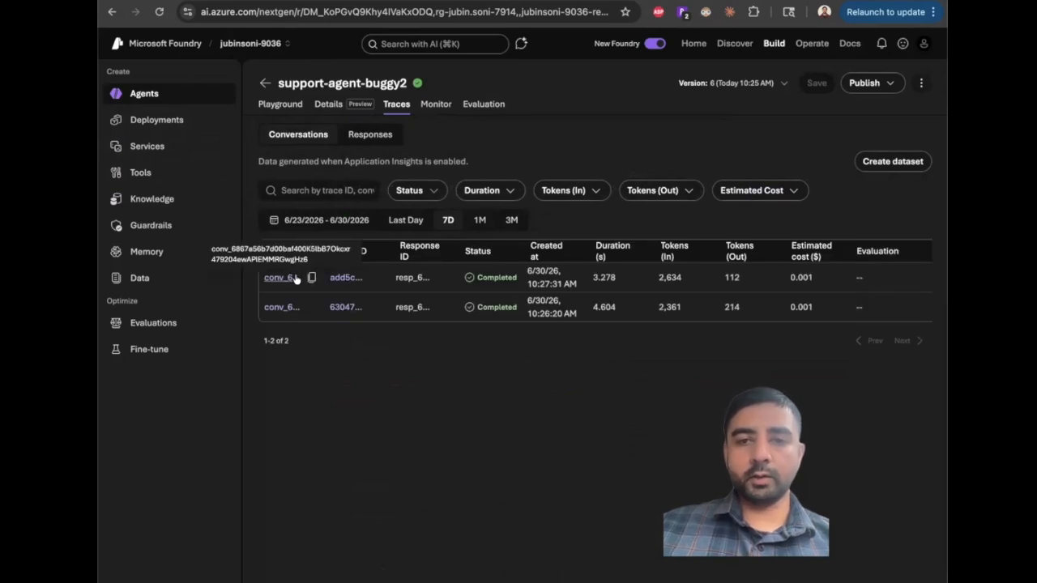
{"action": "left_click", "coordinate": [311, 278]}
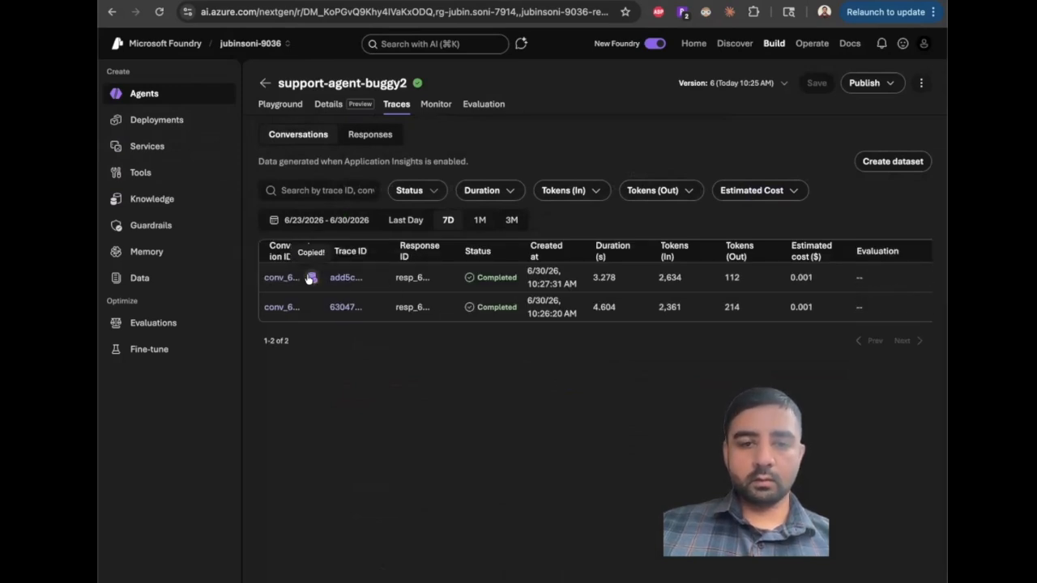
{"action": "key", "text": "super+Tab"}
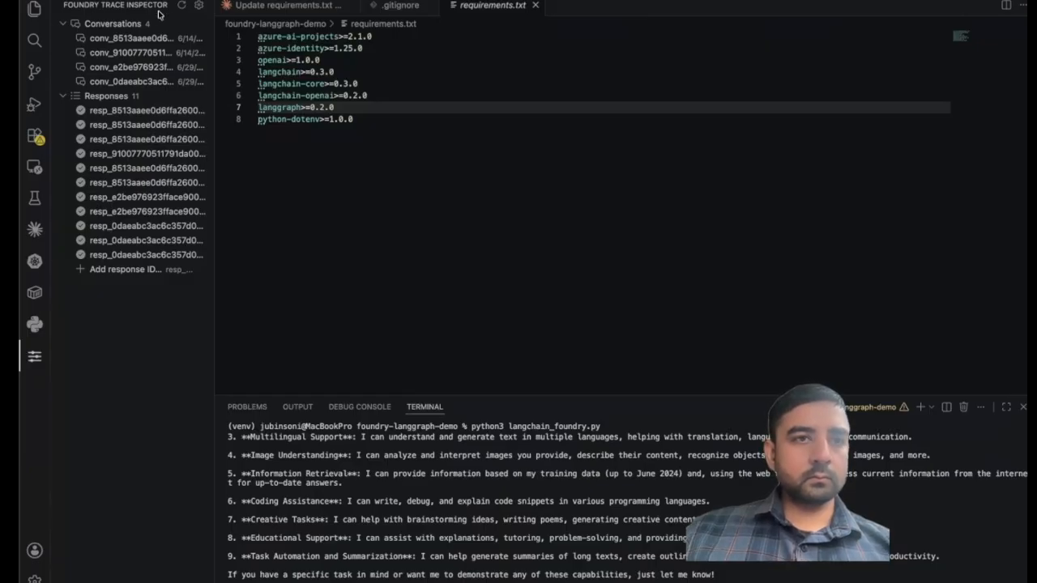
Add the copied conversation ID to the Trace Inspector's conversations, widen the sidebar and open that conversation's trace.
{"action": "key", "text": "super+v"}
{"action": "key", "text": "Return"}
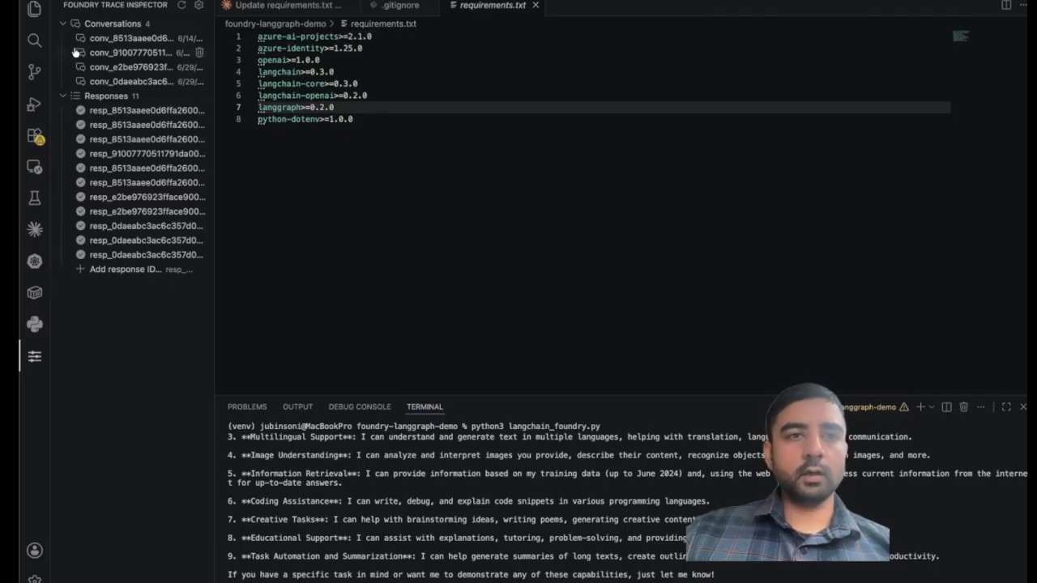
{"action": "left_click_drag", "start_coordinate": [212, 150], "coordinate": [260, 147]}
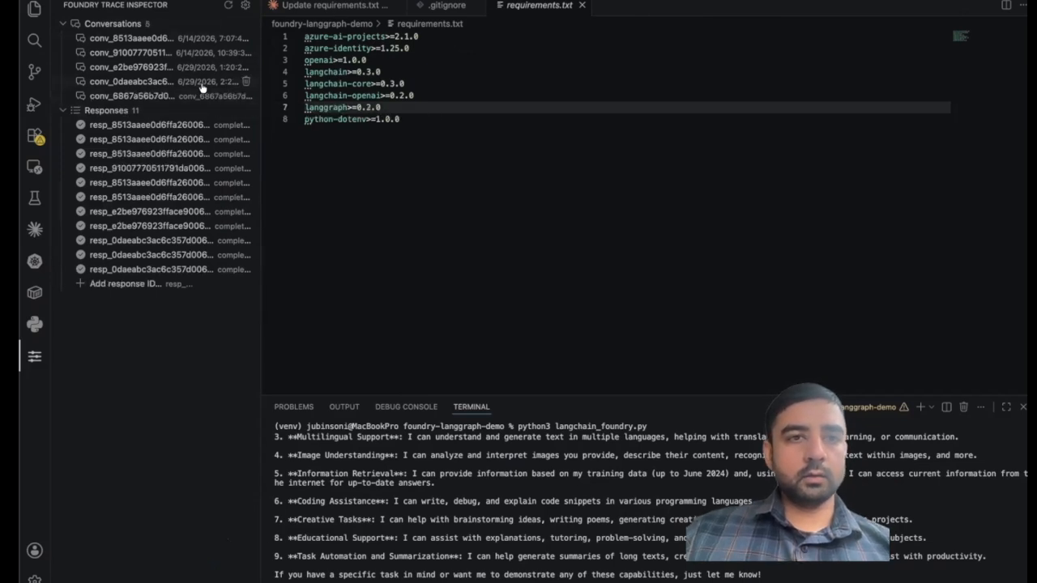
{"action": "left_click", "coordinate": [172, 98]}
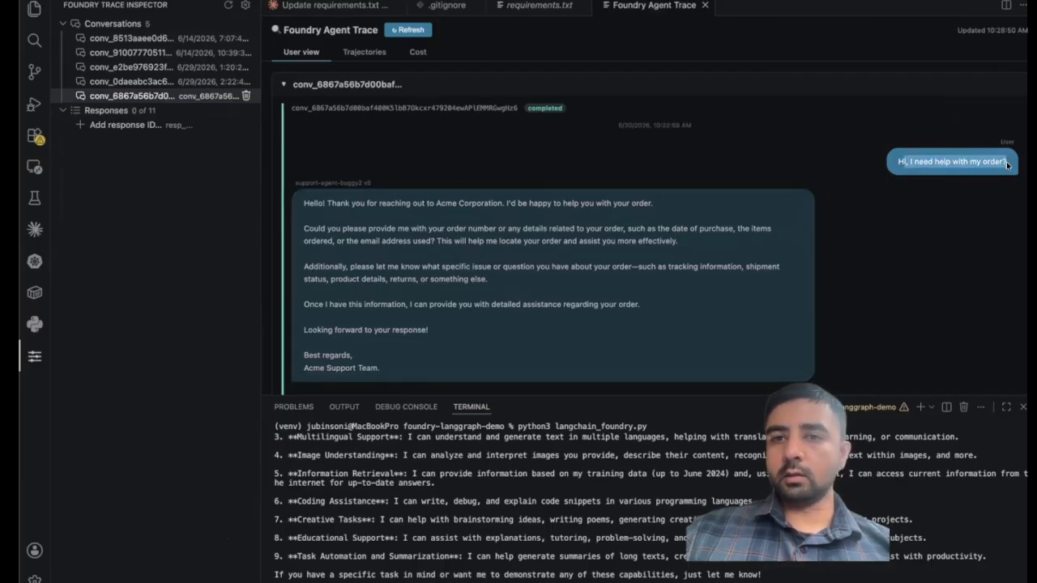
Read through the conversation's early turns and examine the file_search input and output for the partial return request.
{"action": "scroll", "coordinate": [690, 222], "scroll_direction": "down", "scroll_amount": 5}
{"action": "scroll", "coordinate": [690, 222], "scroll_direction": "down", "scroll_amount": 8}
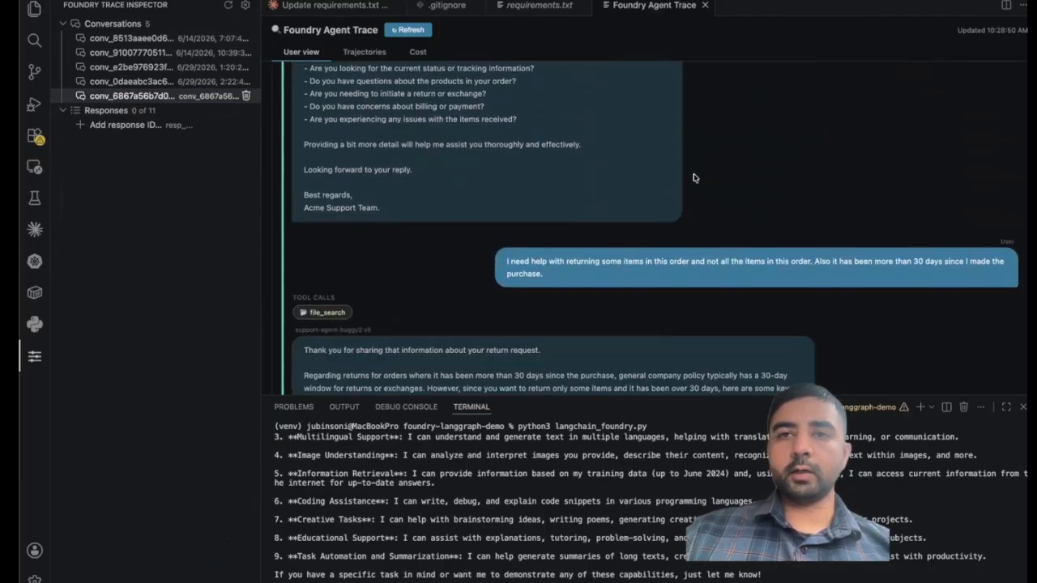
{"action": "scroll", "coordinate": [699, 169], "scroll_direction": "up", "scroll_amount": 6}
{"action": "scroll", "coordinate": [699, 169], "scroll_direction": "up", "scroll_amount": 5}
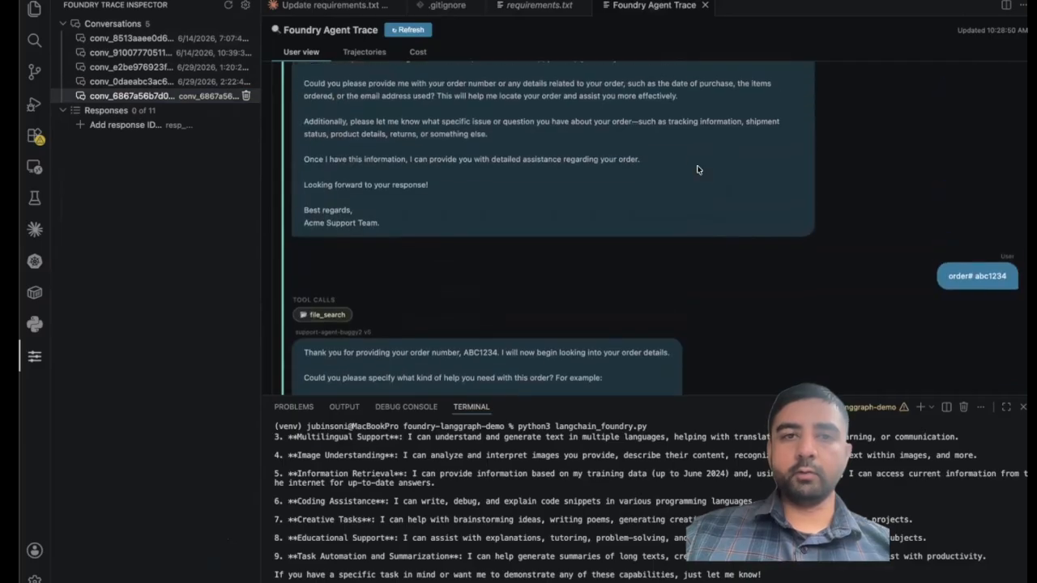
{"action": "scroll", "coordinate": [333, 217], "scroll_direction": "down", "scroll_amount": 8}
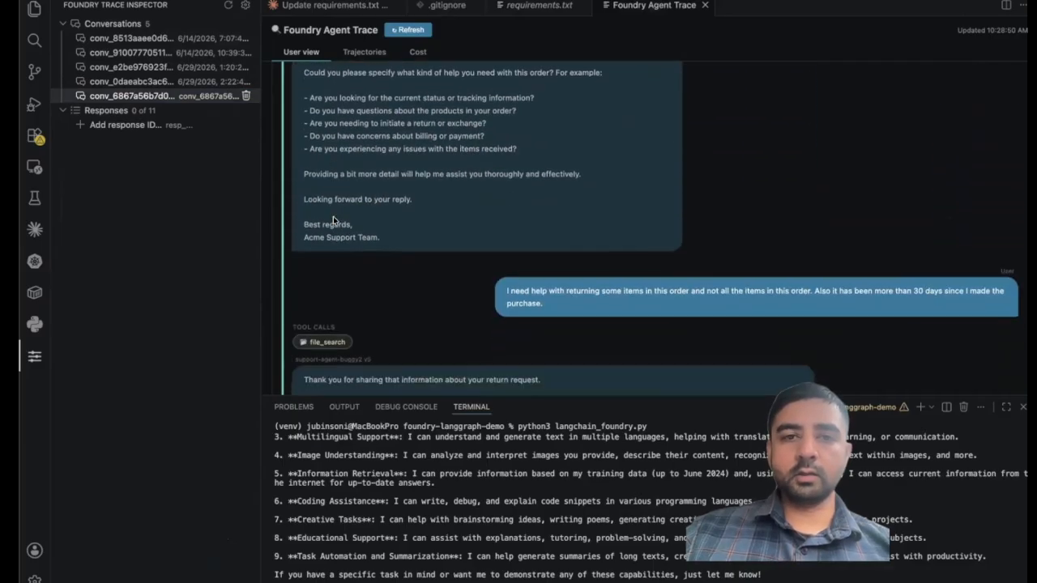
{"action": "left_click", "coordinate": [315, 216]}
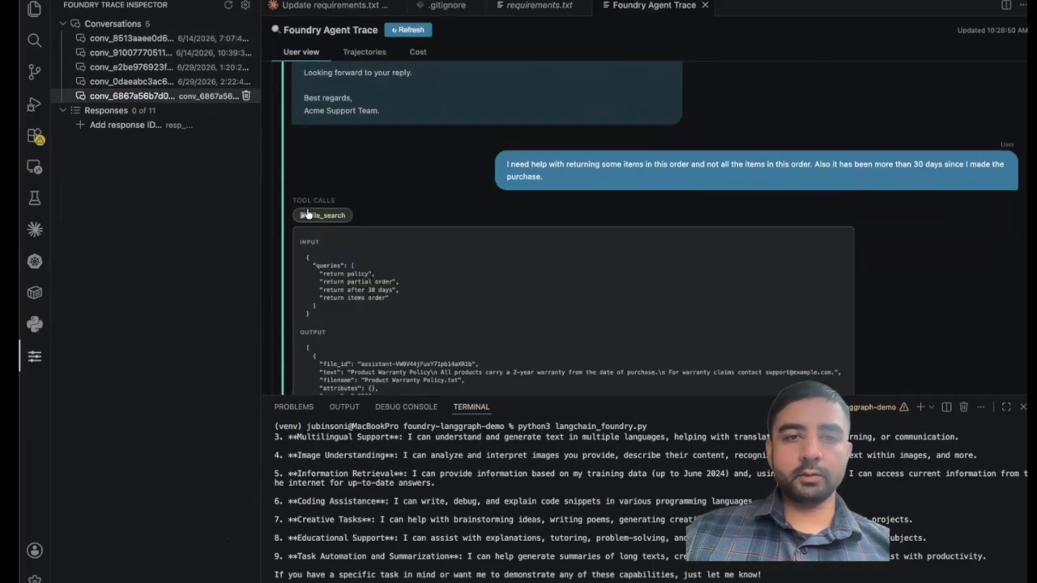
{"action": "scroll", "coordinate": [341, 178], "scroll_direction": "down", "scroll_amount": 5}
{"action": "scroll", "coordinate": [340, 178], "scroll_direction": "down", "scroll_amount": 3}
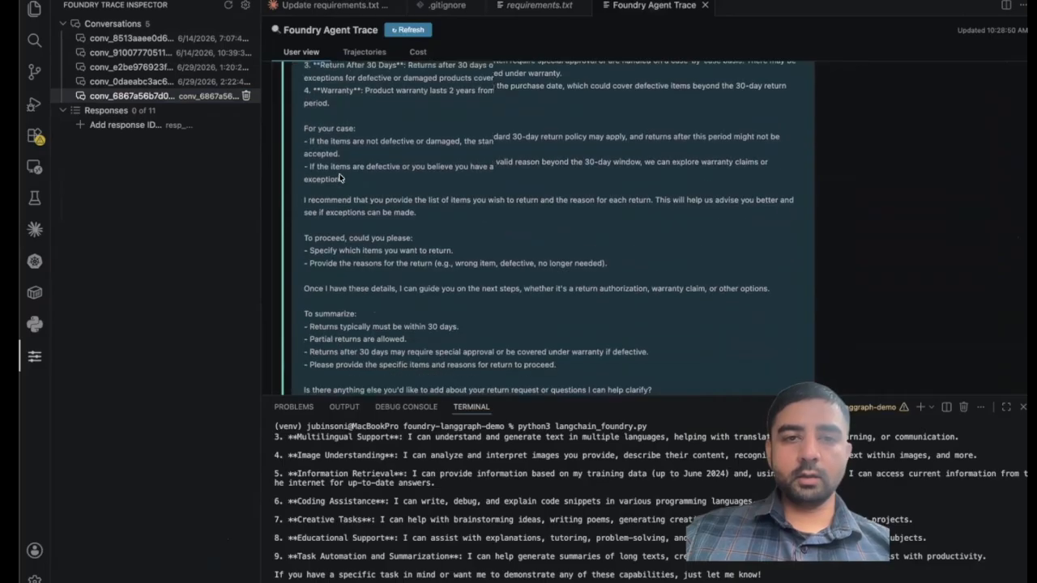
{"action": "scroll", "coordinate": [340, 195], "scroll_direction": "up", "scroll_amount": 6}
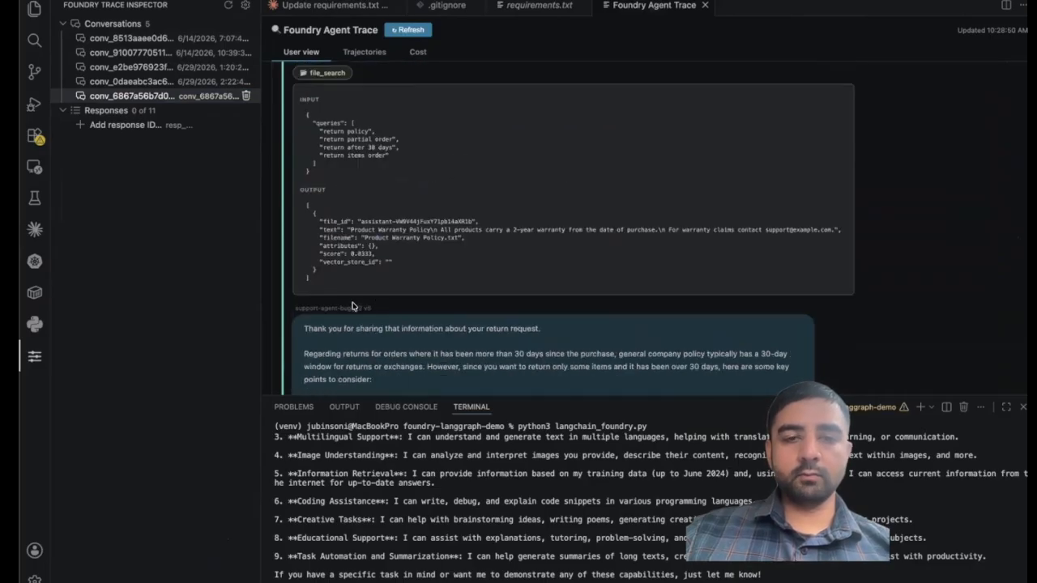
Review the warranty and in-store return replies, and open the trace of the in-store return response.
{"action": "scroll", "coordinate": [352, 306], "scroll_direction": "down", "scroll_amount": 10}
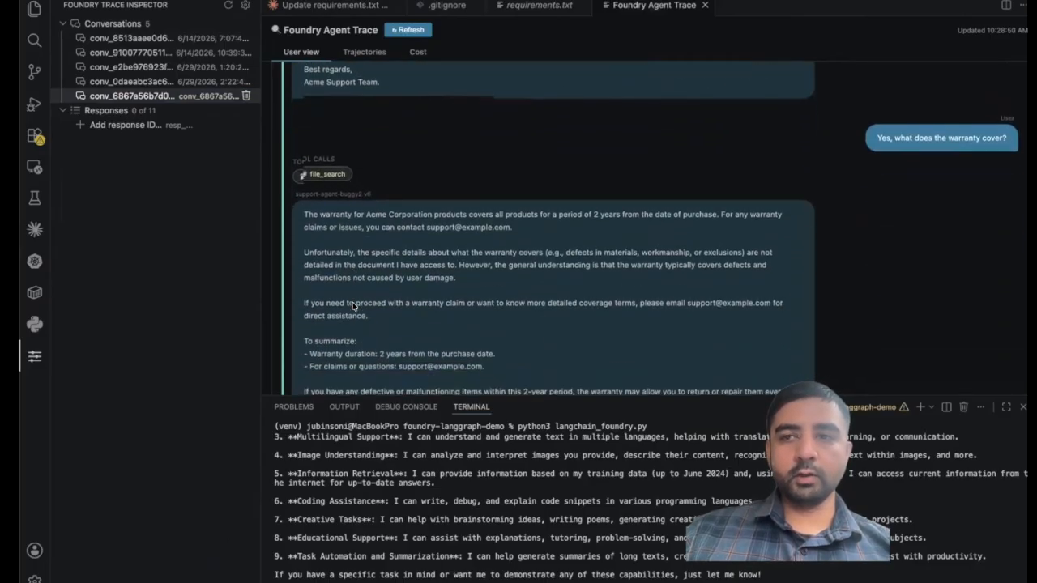
{"action": "scroll", "coordinate": [353, 307], "scroll_direction": "down", "scroll_amount": 7}
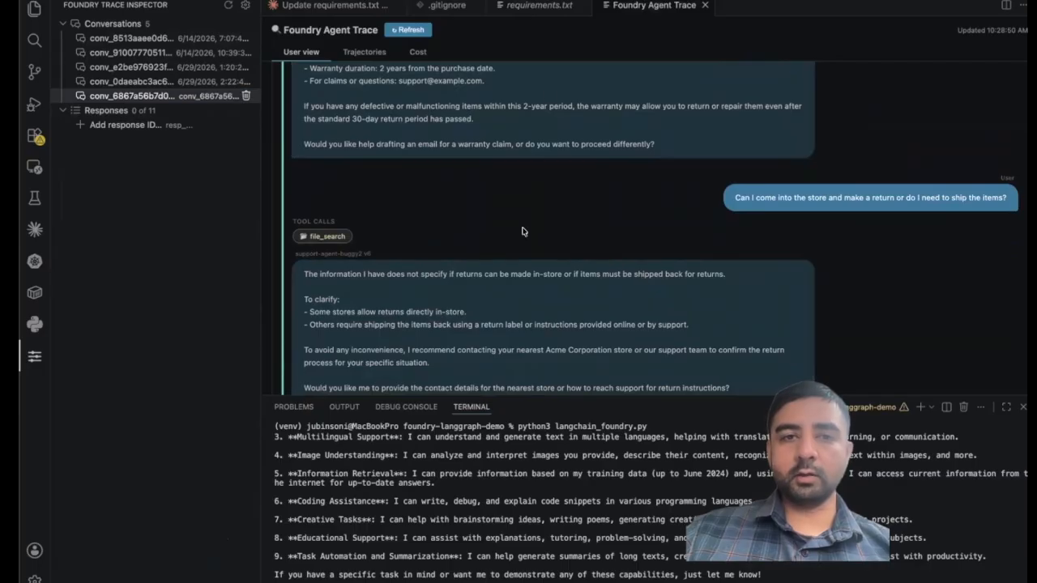
{"action": "scroll", "coordinate": [518, 235], "scroll_direction": "down", "scroll_amount": 3}
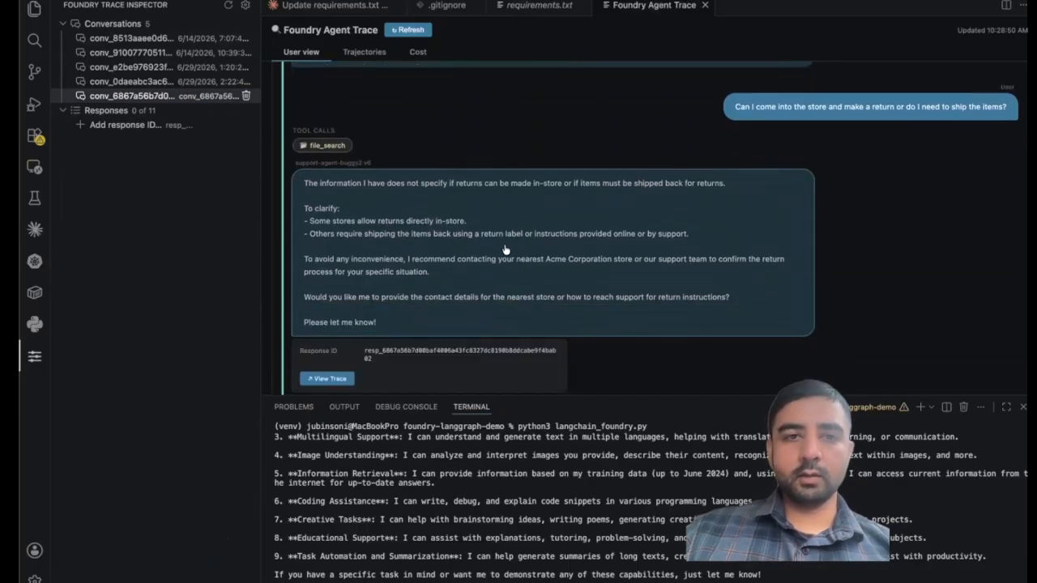
{"action": "left_click", "coordinate": [326, 379]}
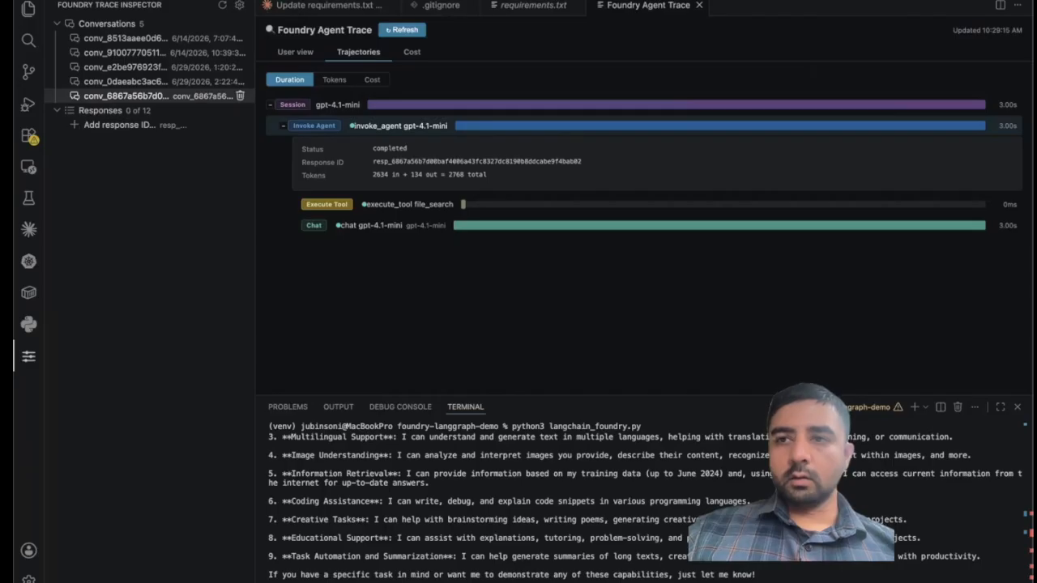
Show the response's trajectory by tokens and check the input and output tokens of its session, agent invocation and chat.
{"action": "left_click", "coordinate": [332, 79]}
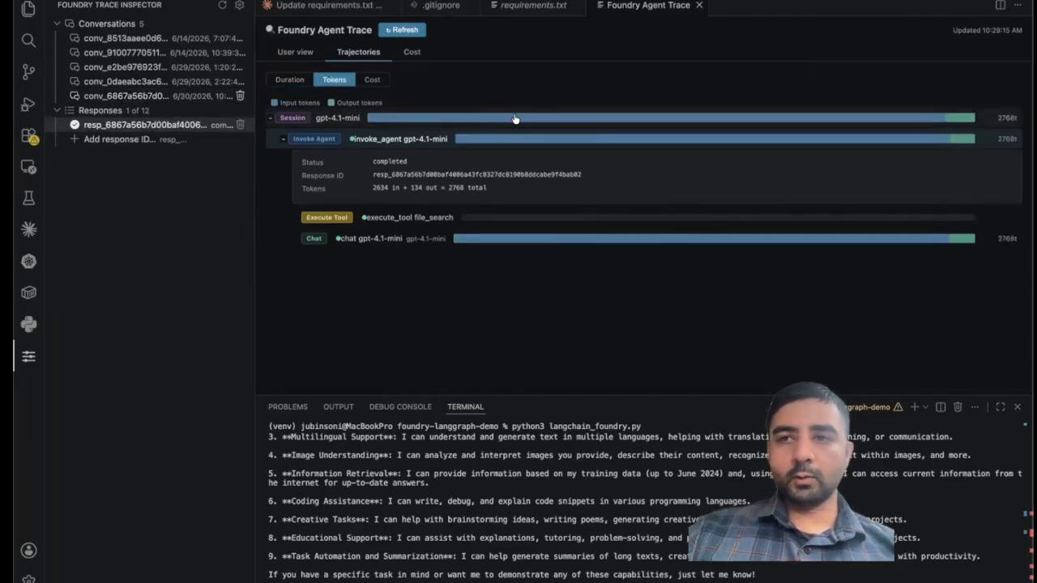
{"action": "left_click", "coordinate": [704, 118]}
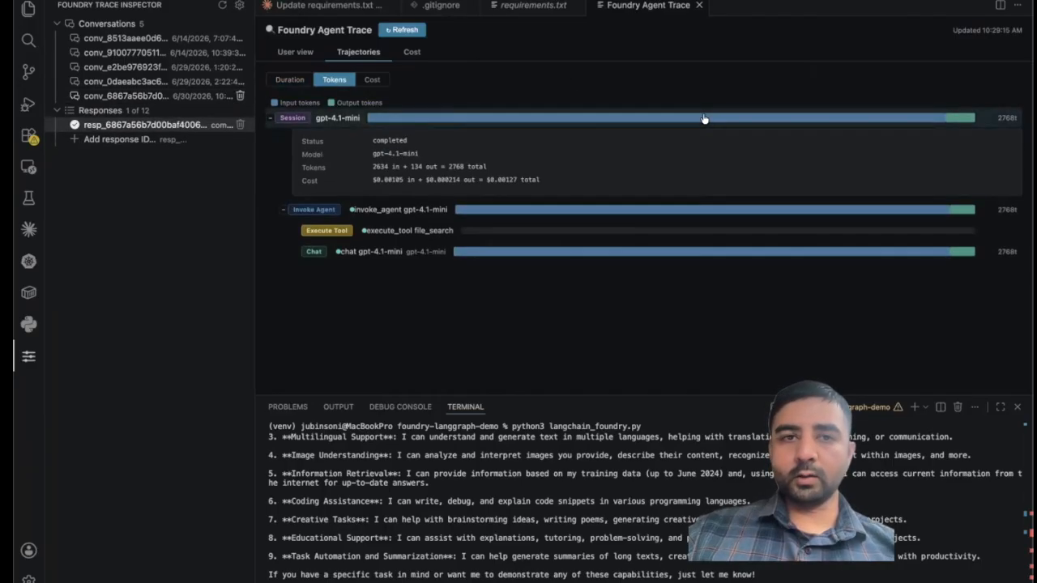
{"action": "left_click", "coordinate": [709, 210]}
{"action": "left_click", "coordinate": [706, 235]}
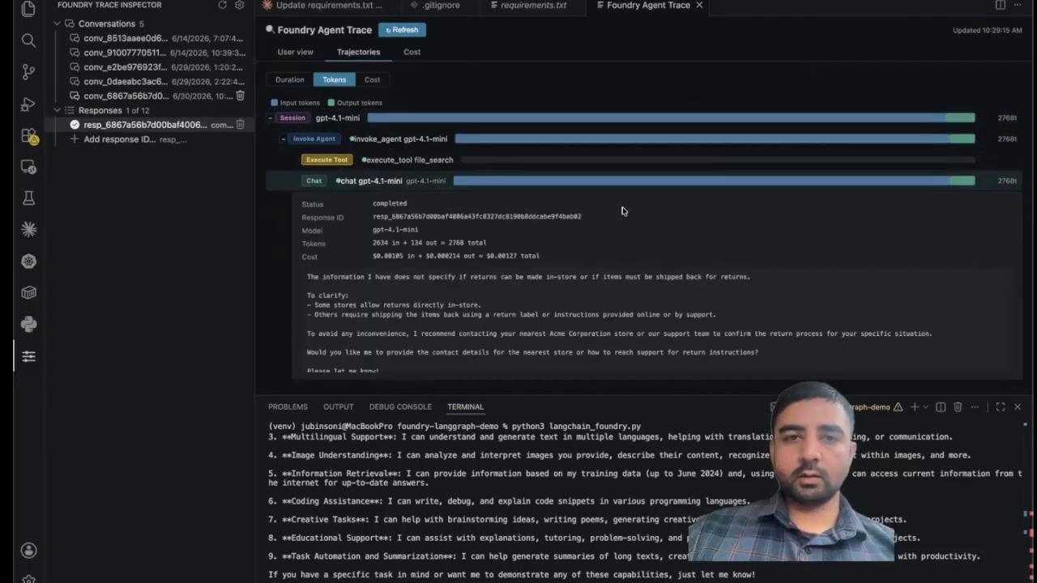
{"action": "left_click", "coordinate": [557, 142]}
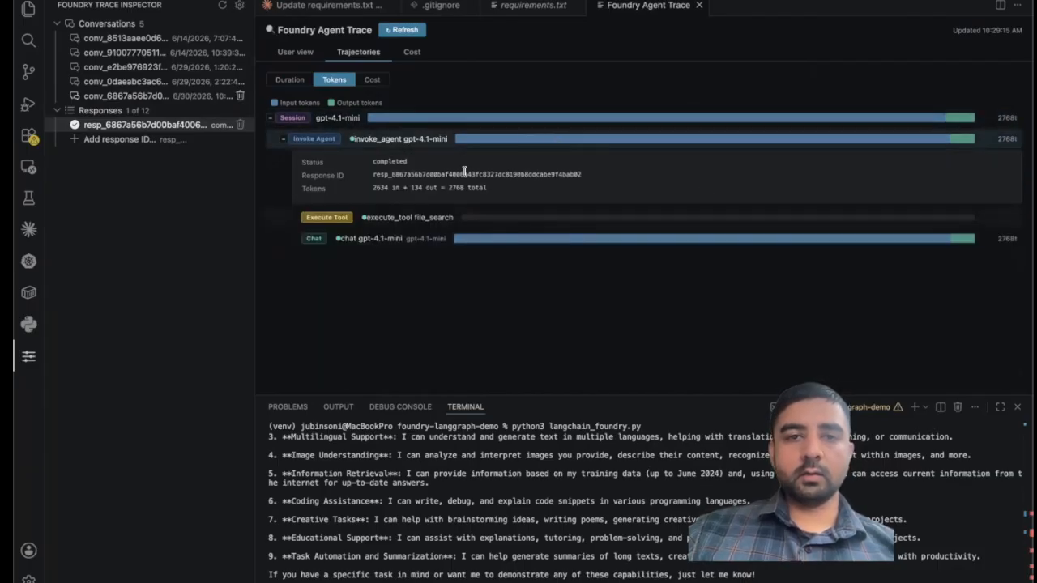
{"action": "left_click_drag", "start_coordinate": [383, 188], "coordinate": [430, 188]}
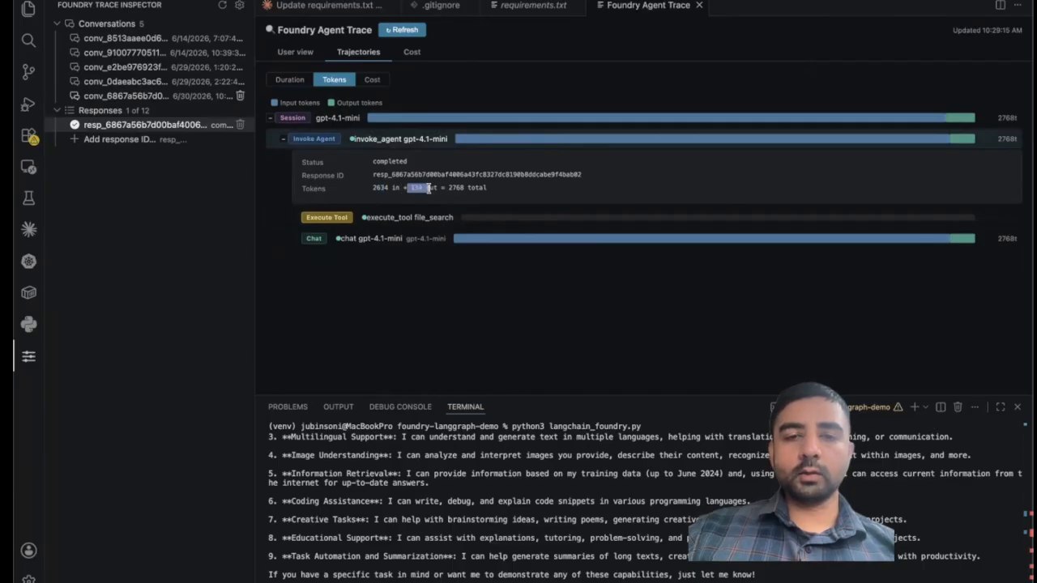
Inspect the queries sent by the response's file_search call and show the trajectory by cost.
{"action": "left_click", "coordinate": [454, 238]}
{"action": "left_click", "coordinate": [388, 160]}
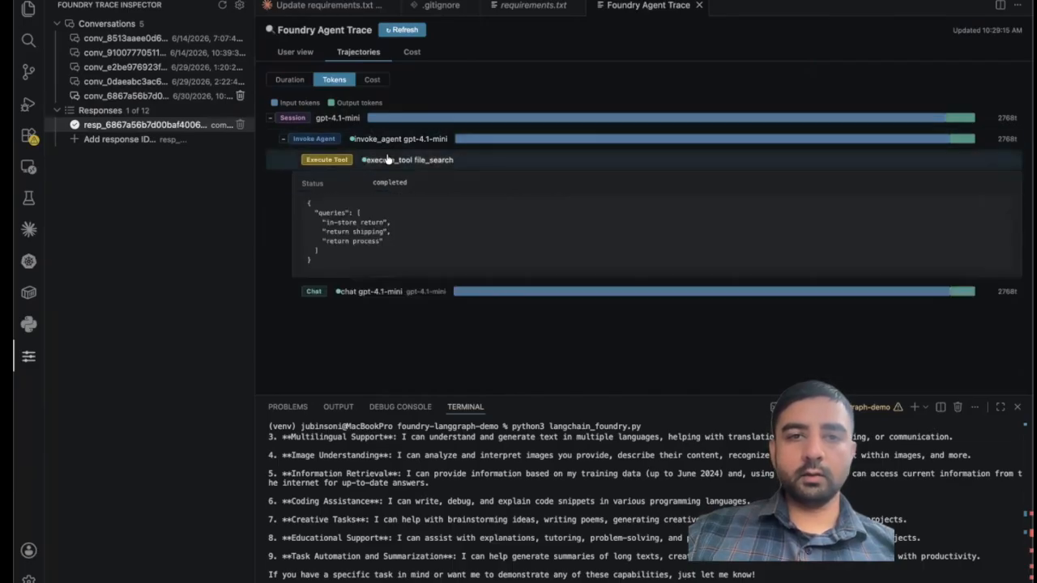
{"action": "left_click", "coordinate": [370, 79]}
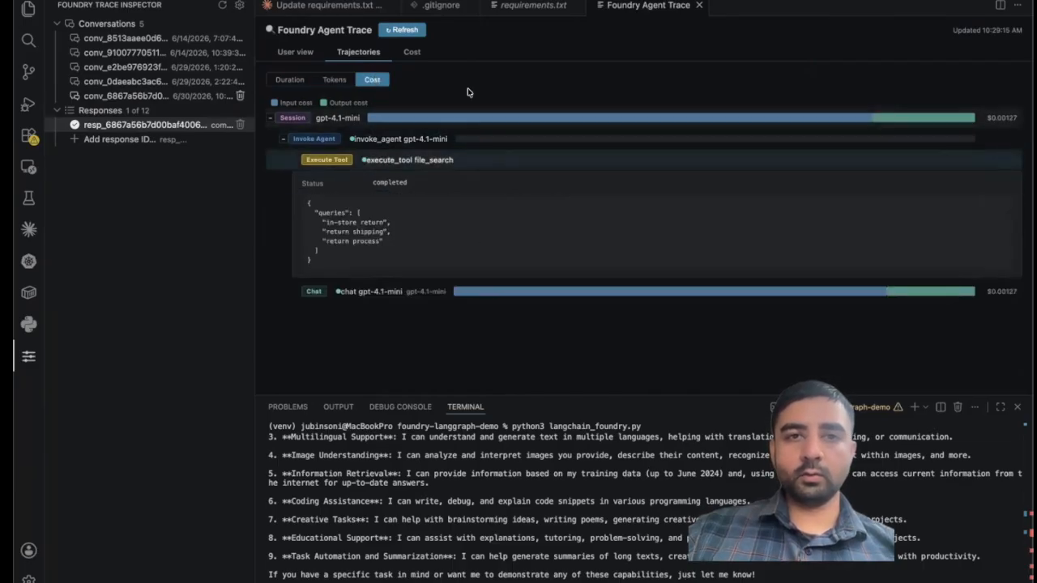
Return to the full conversation's trajectory and compare input and output costs across its chat turns.
{"action": "left_click", "coordinate": [295, 51]}
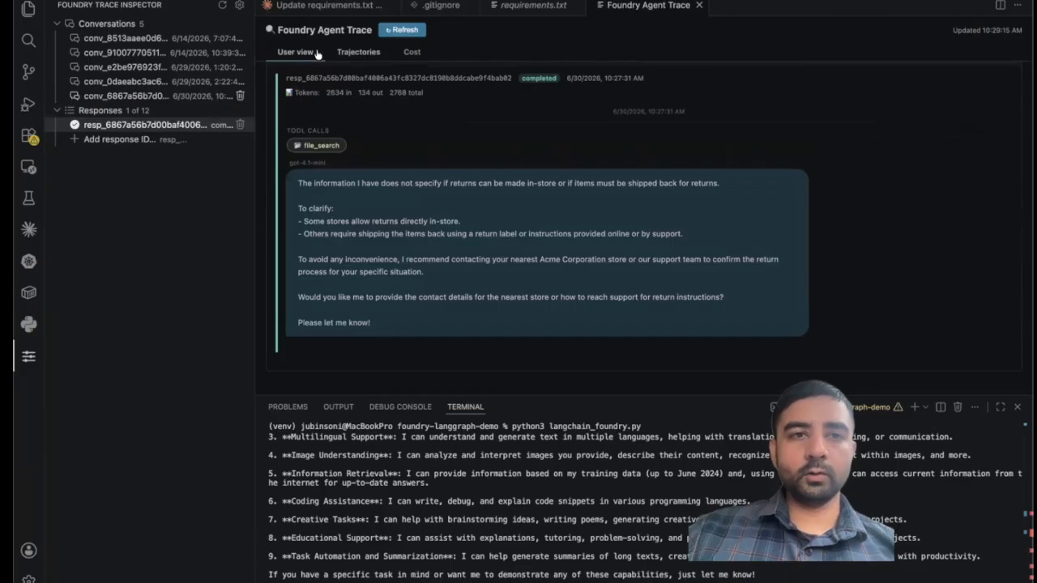
{"action": "left_click", "coordinate": [191, 96]}
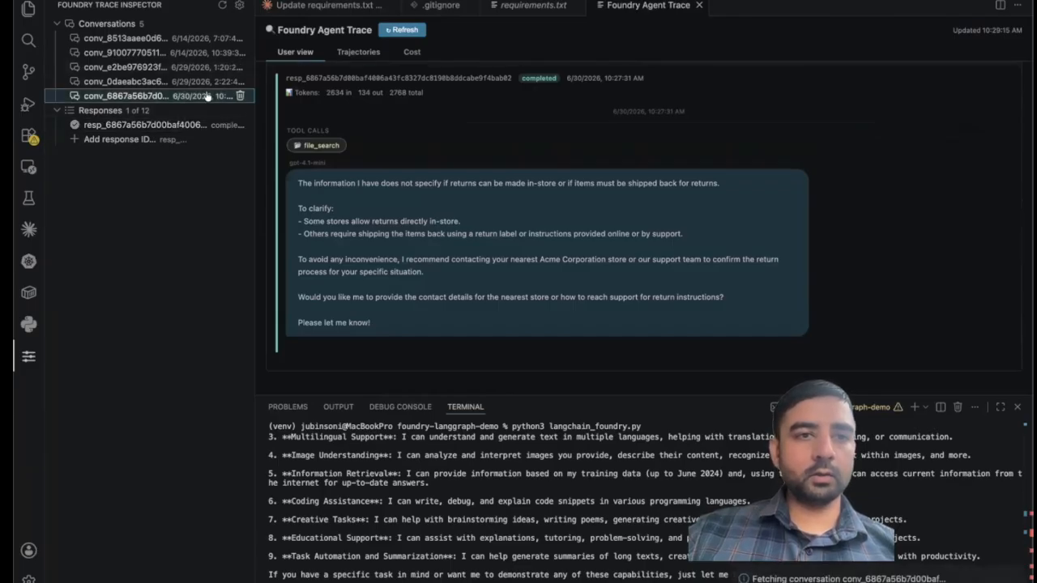
{"action": "left_click", "coordinate": [363, 52]}
{"action": "scroll", "coordinate": [465, 137], "scroll_direction": "down", "scroll_amount": 3}
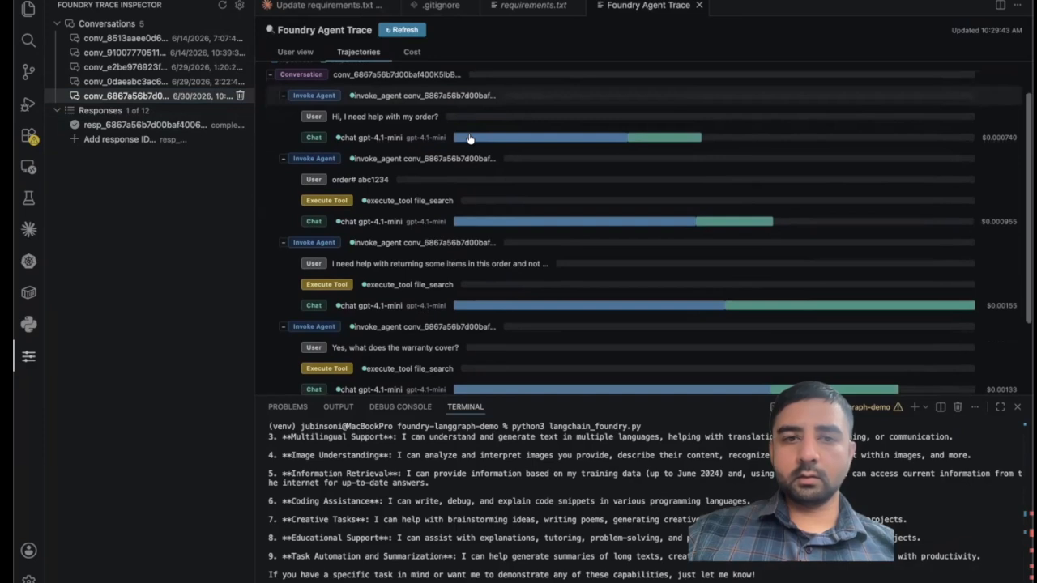
{"action": "scroll", "coordinate": [468, 139], "scroll_direction": "down", "scroll_amount": 1}
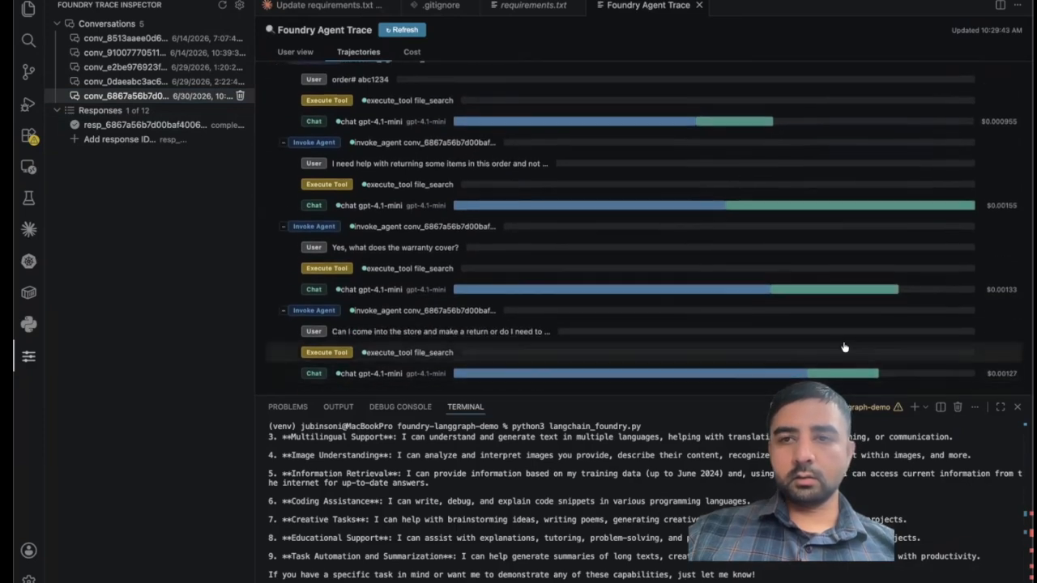
{"action": "scroll", "coordinate": [749, 206], "scroll_direction": "up", "scroll_amount": 2}
{"action": "scroll", "coordinate": [749, 205], "scroll_direction": "up", "scroll_amount": 2}
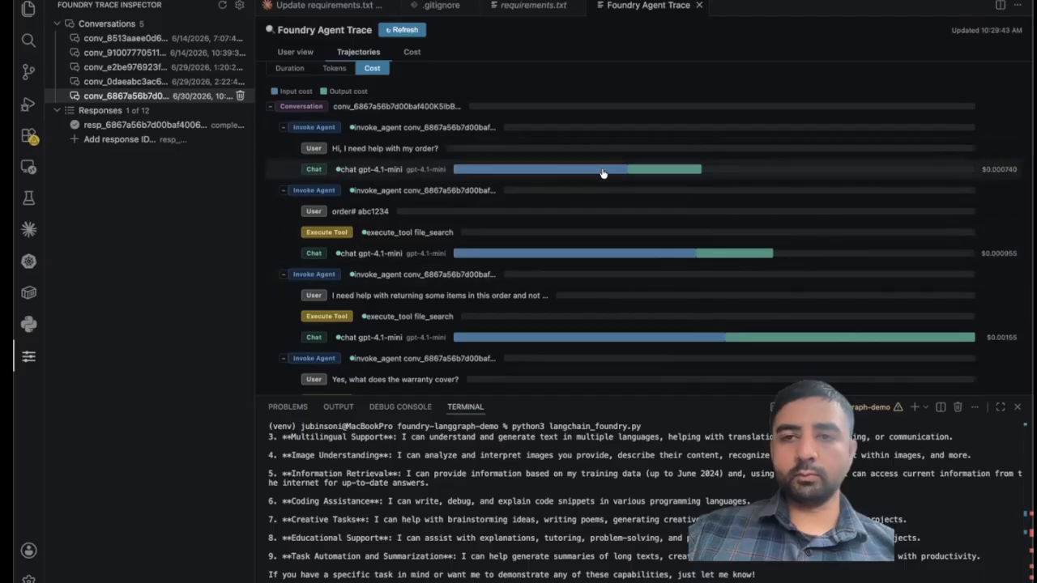
{"action": "scroll", "coordinate": [678, 321], "scroll_direction": "down", "scroll_amount": 2}
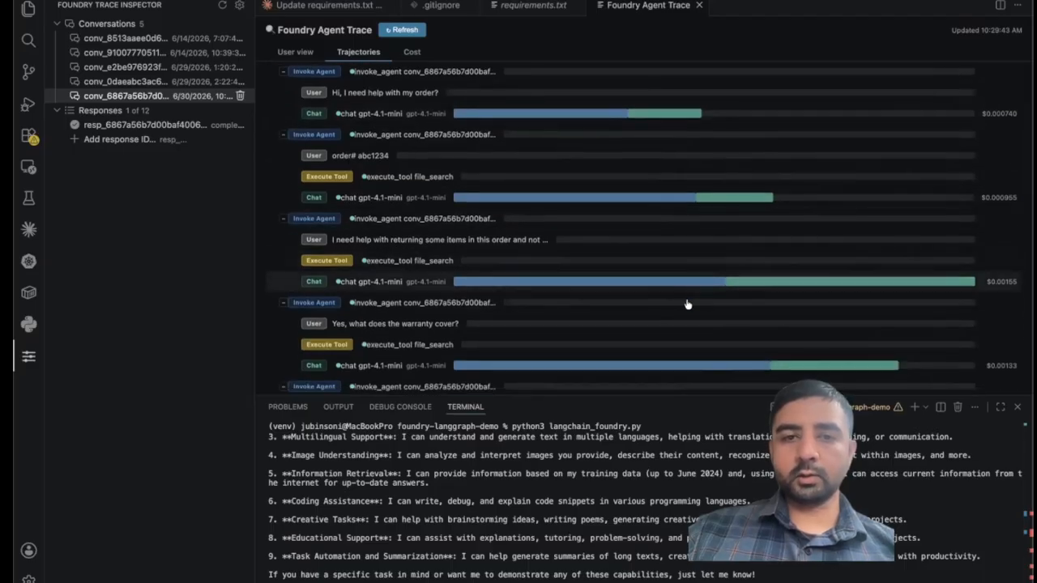
Inspect the user message and agent invocation details of the turn about returning some items after 30 days.
{"action": "left_click", "coordinate": [628, 240]}
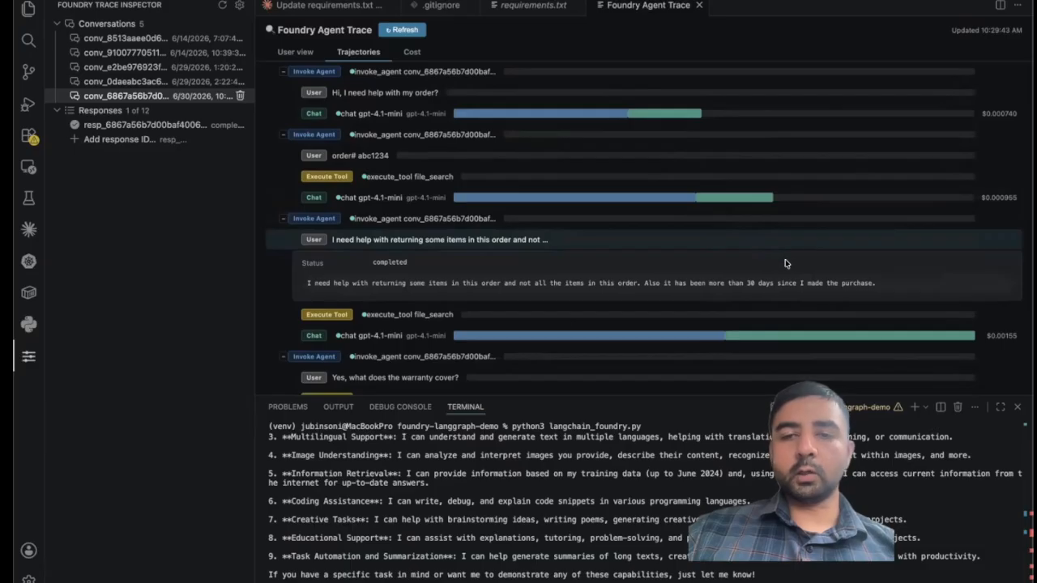
{"action": "scroll", "coordinate": [733, 281], "scroll_direction": "down", "scroll_amount": 2}
{"action": "left_click", "coordinate": [658, 169]}
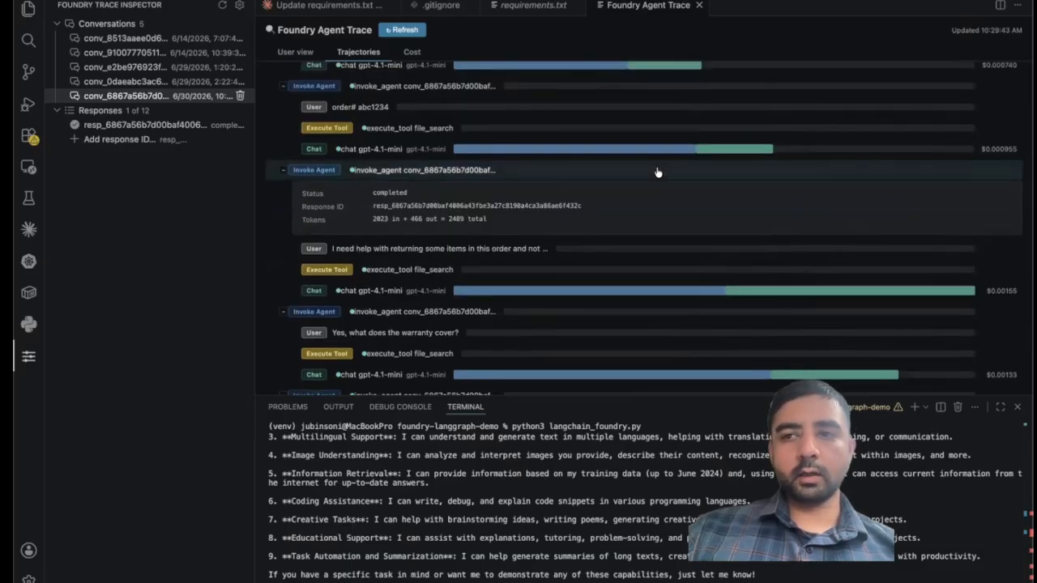
{"action": "left_click", "coordinate": [605, 169]}
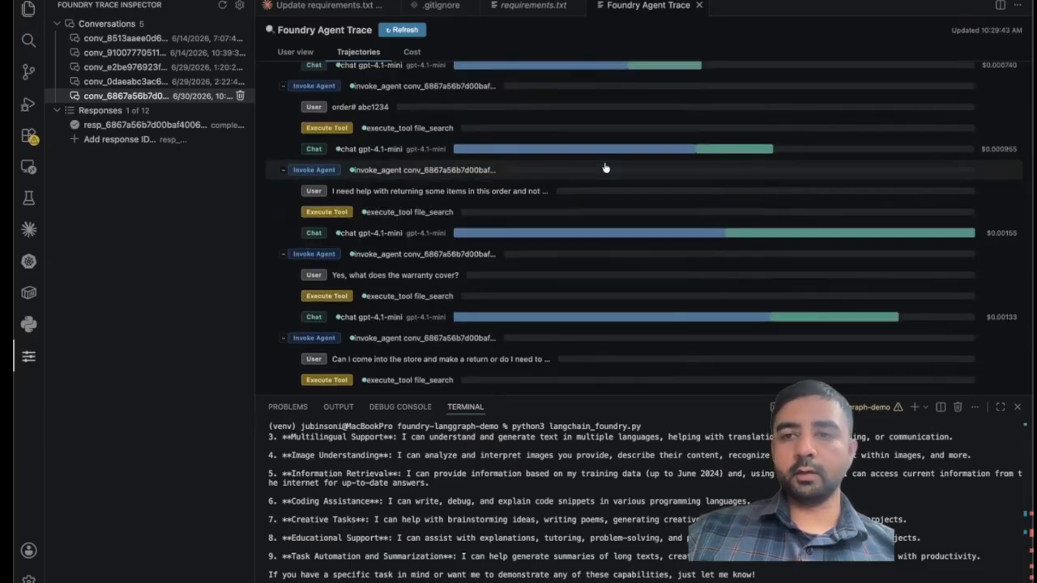
Inspect the warranty turn's user message and its chat reply's token and cost details.
{"action": "left_click", "coordinate": [639, 312]}
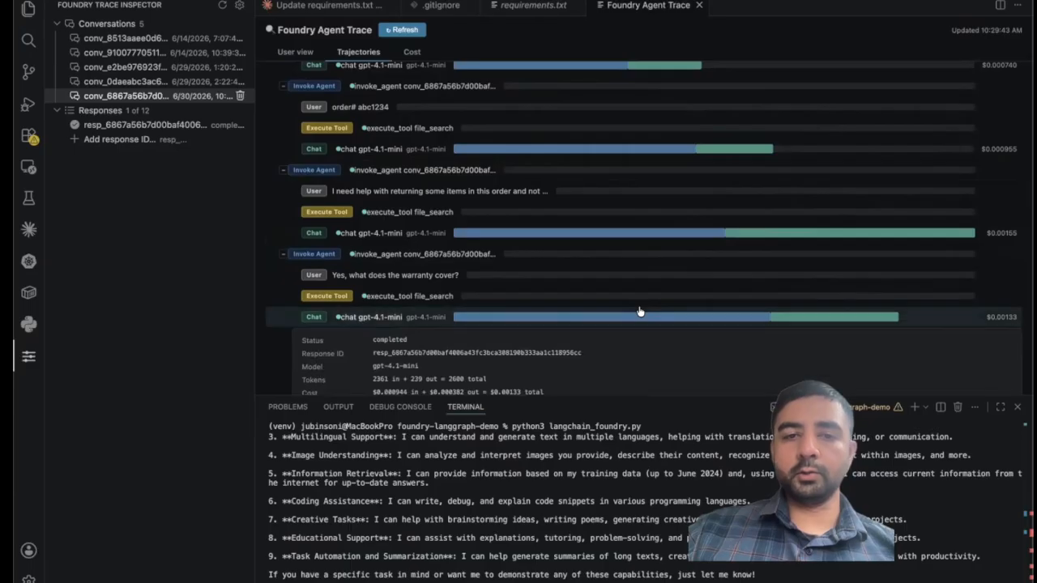
{"action": "scroll", "coordinate": [639, 313], "scroll_direction": "down", "scroll_amount": 2}
{"action": "left_click", "coordinate": [554, 219]}
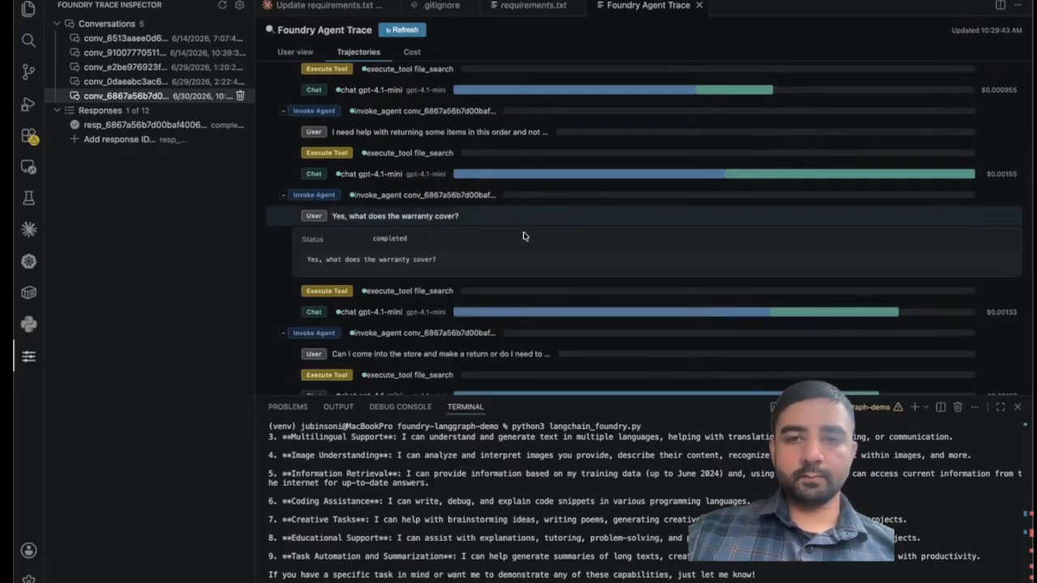
{"action": "scroll", "coordinate": [620, 293], "scroll_direction": "down", "scroll_amount": 1}
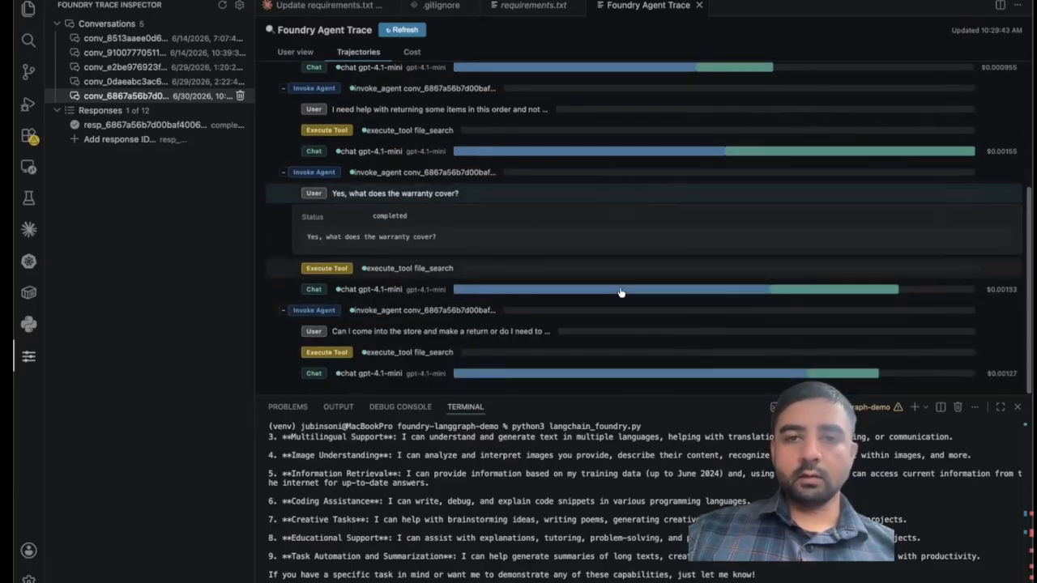
{"action": "left_click", "coordinate": [559, 288]}
{"action": "scroll", "coordinate": [559, 288], "scroll_direction": "down", "scroll_amount": 5}
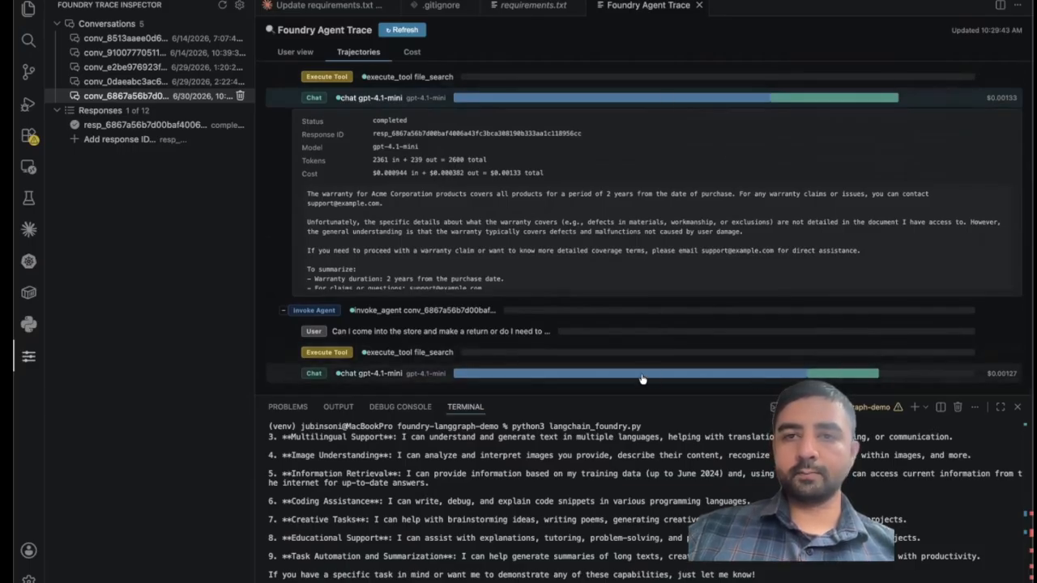
Examine the conversation's per-model cost breakdown, checking the estimated cost, input tokens and total tokens.
{"action": "left_click", "coordinate": [410, 49]}
{"action": "left_click_drag", "start_coordinate": [976, 160], "coordinate": [921, 158]}
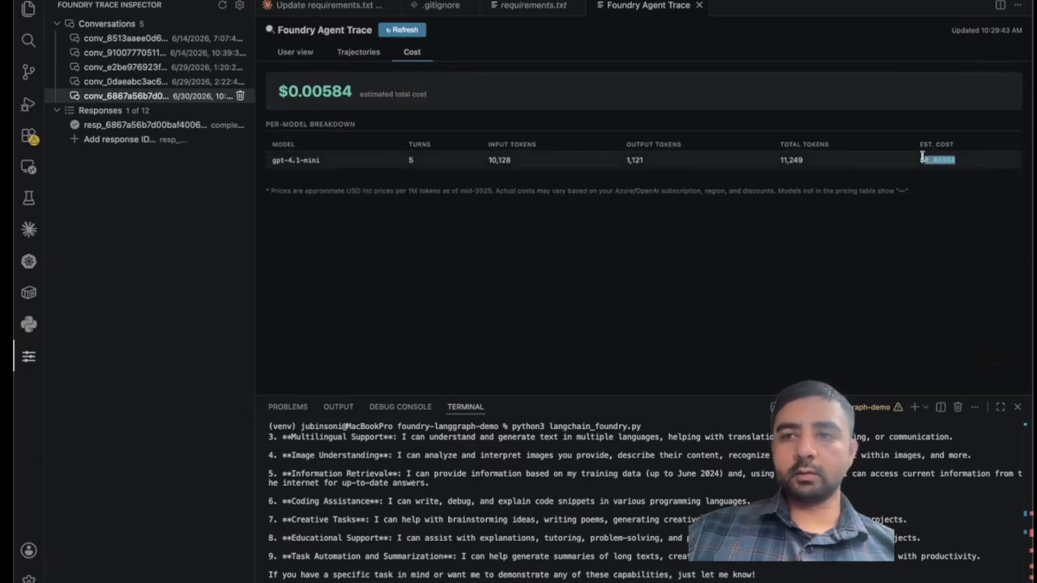
{"action": "left_click", "coordinate": [973, 172]}
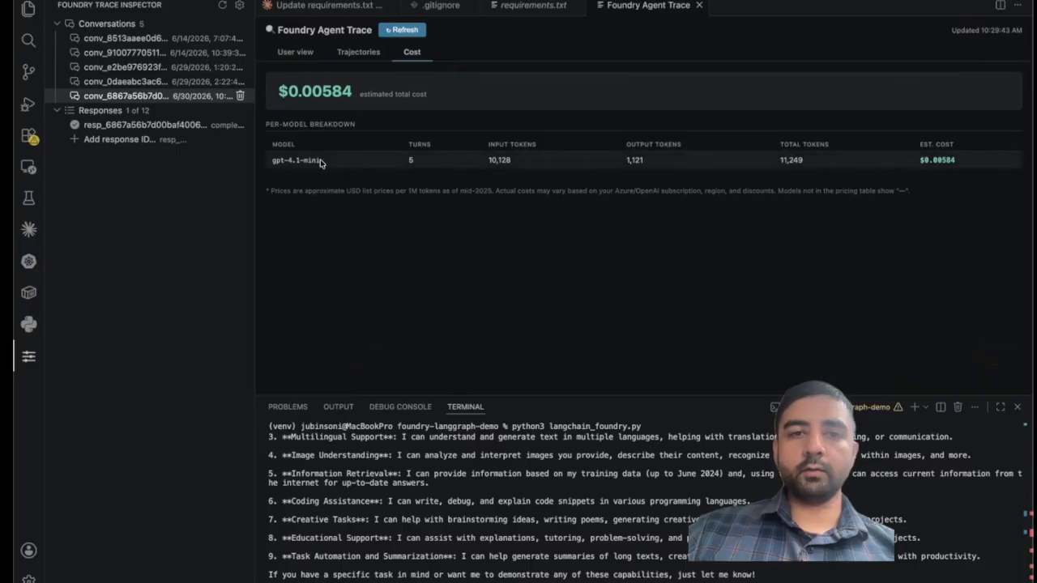
{"action": "left_click_drag", "start_coordinate": [486, 159], "coordinate": [514, 159]}
{"action": "left_click", "coordinate": [639, 154]}
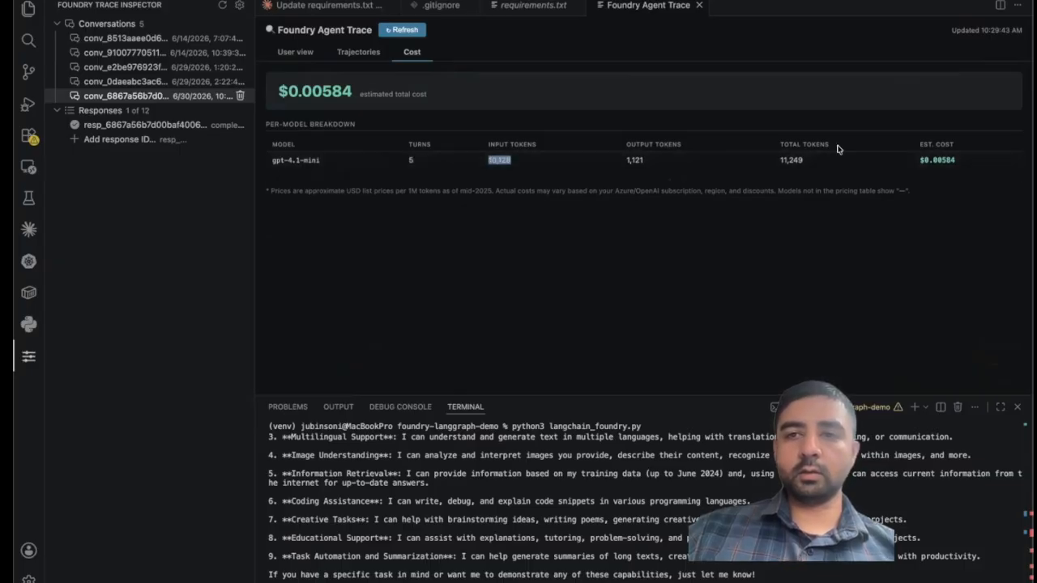
{"action": "left_click_drag", "start_coordinate": [834, 159], "coordinate": [732, 164]}
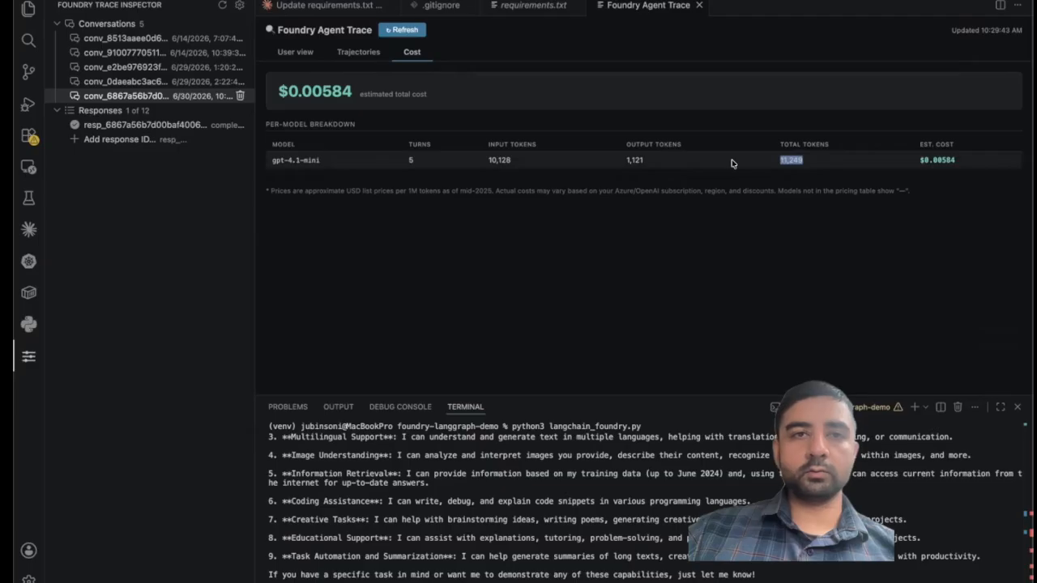